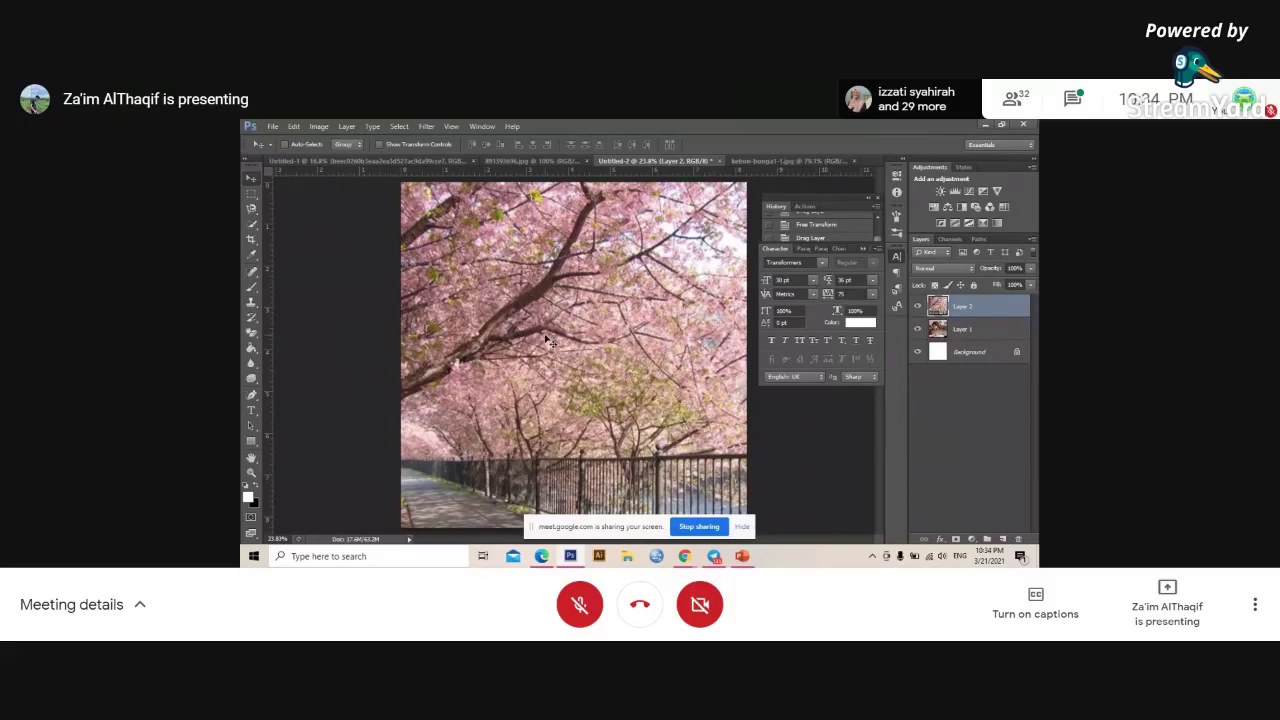
click(741, 557)
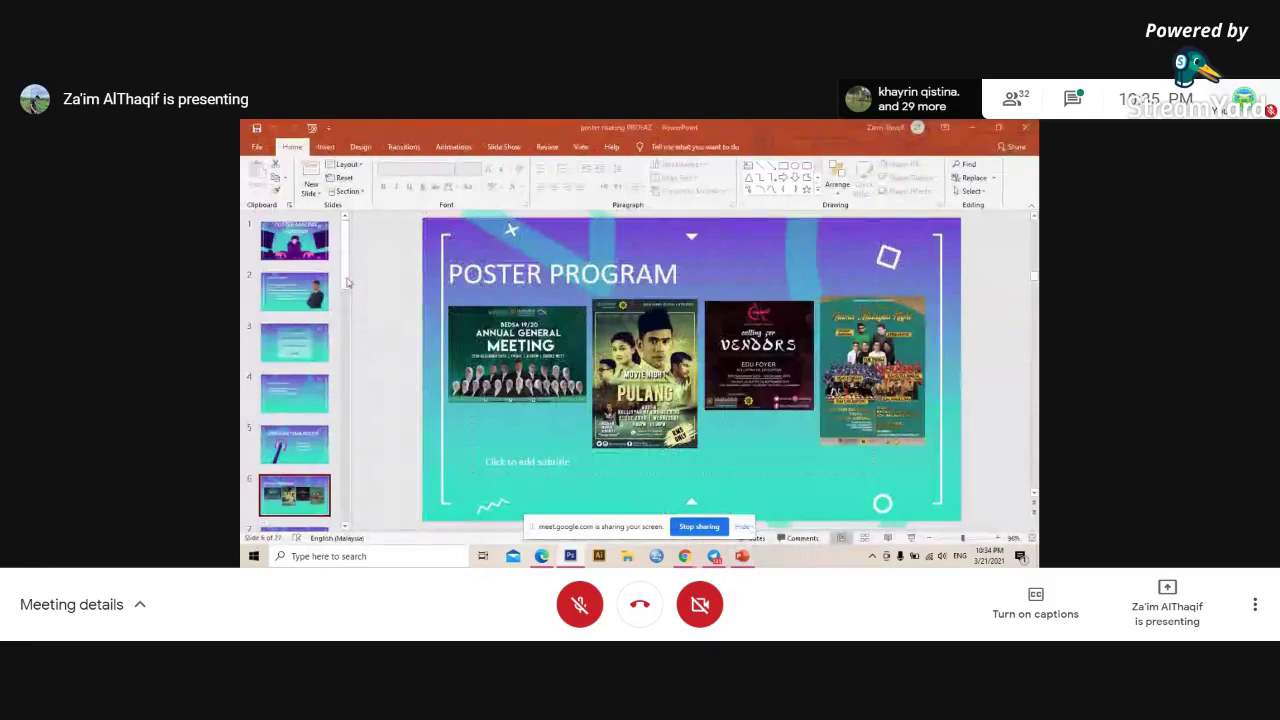
scroll(347, 283, down, 4)
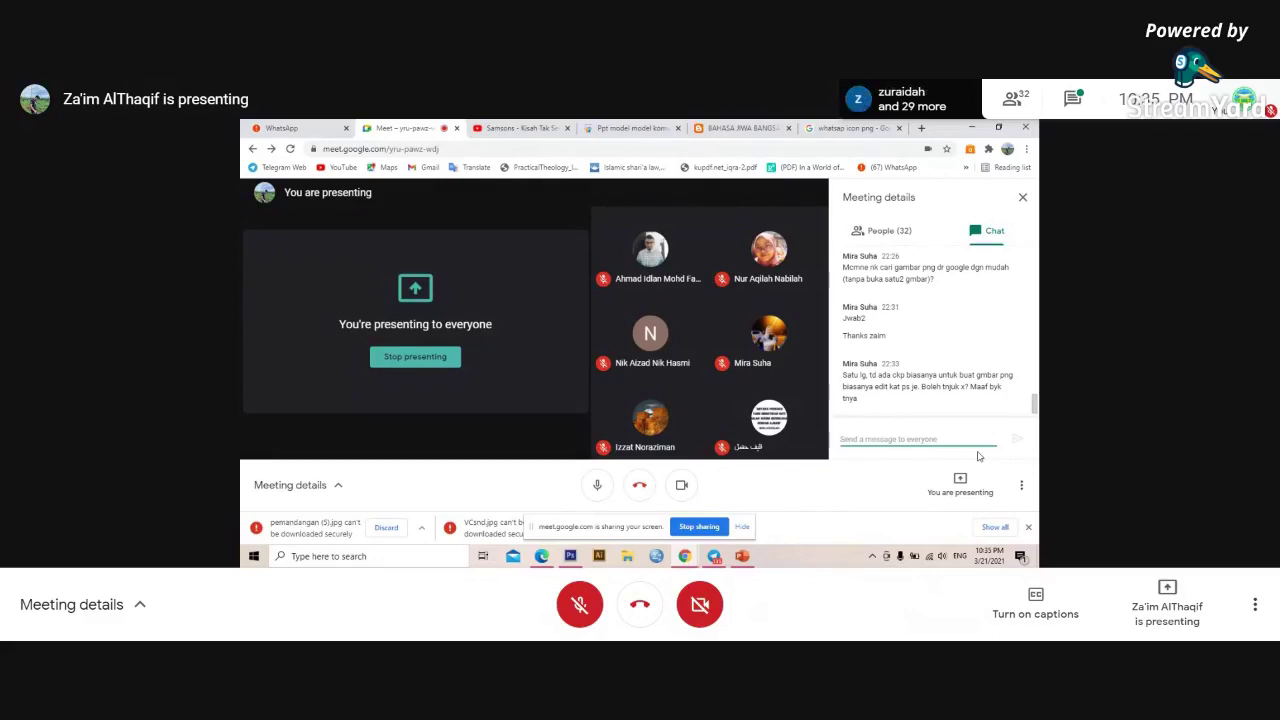
- Switch to Photoshop and open the fast-shipping-icon-vector-24391002.jpg truck image from the JUS WIQAYAH folder
click(570, 556)
click(272, 126)
click(272, 126)
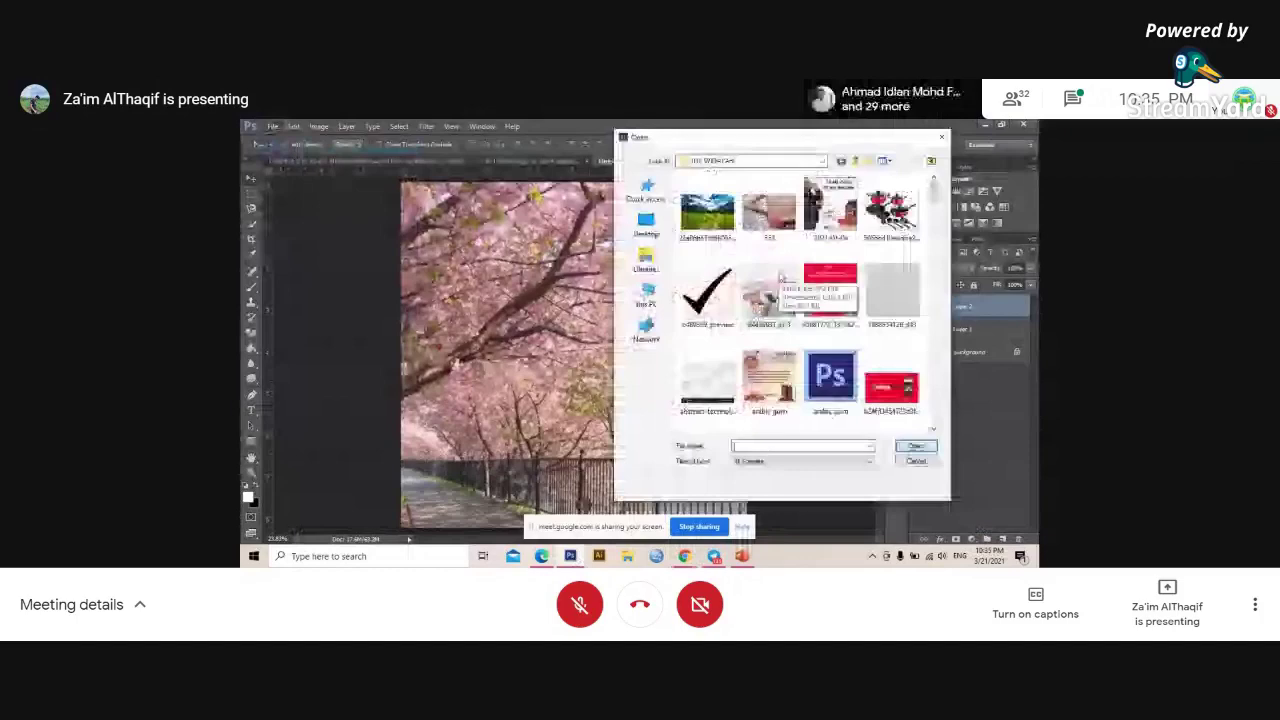
scroll(780, 278, down, 5)
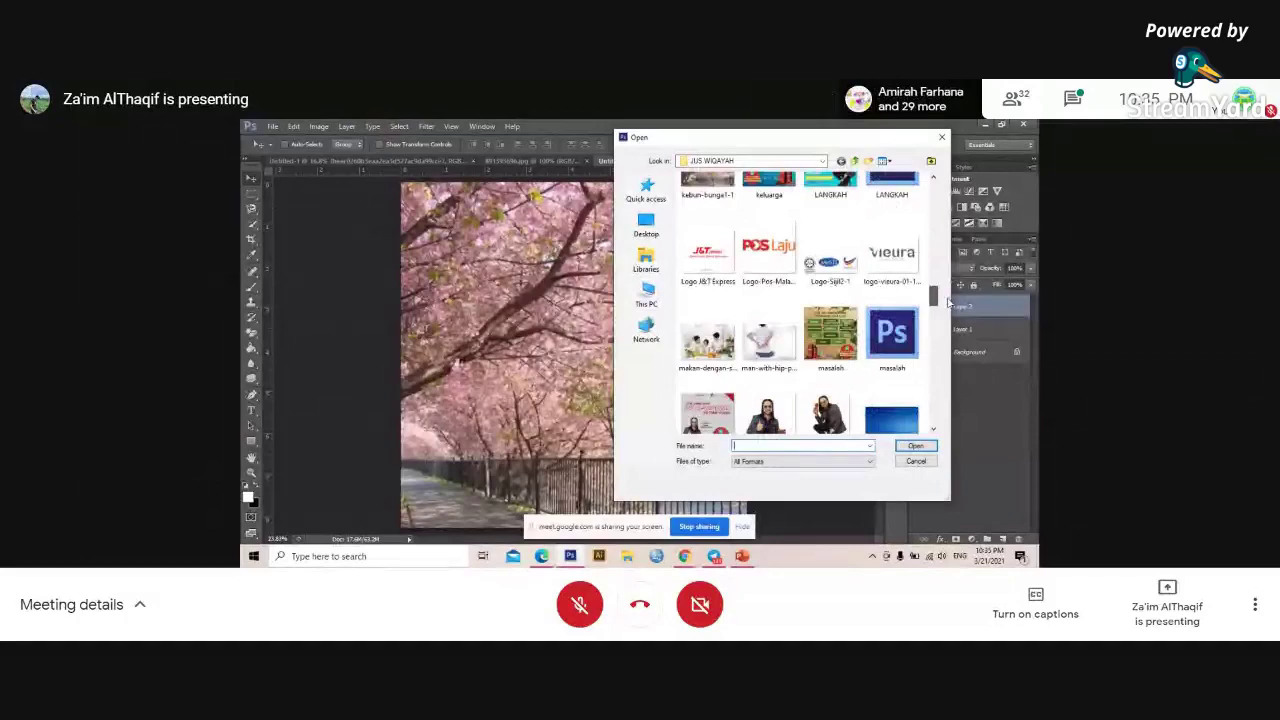
scroll(922, 304, up, 1)
scroll(935, 292, up, 3)
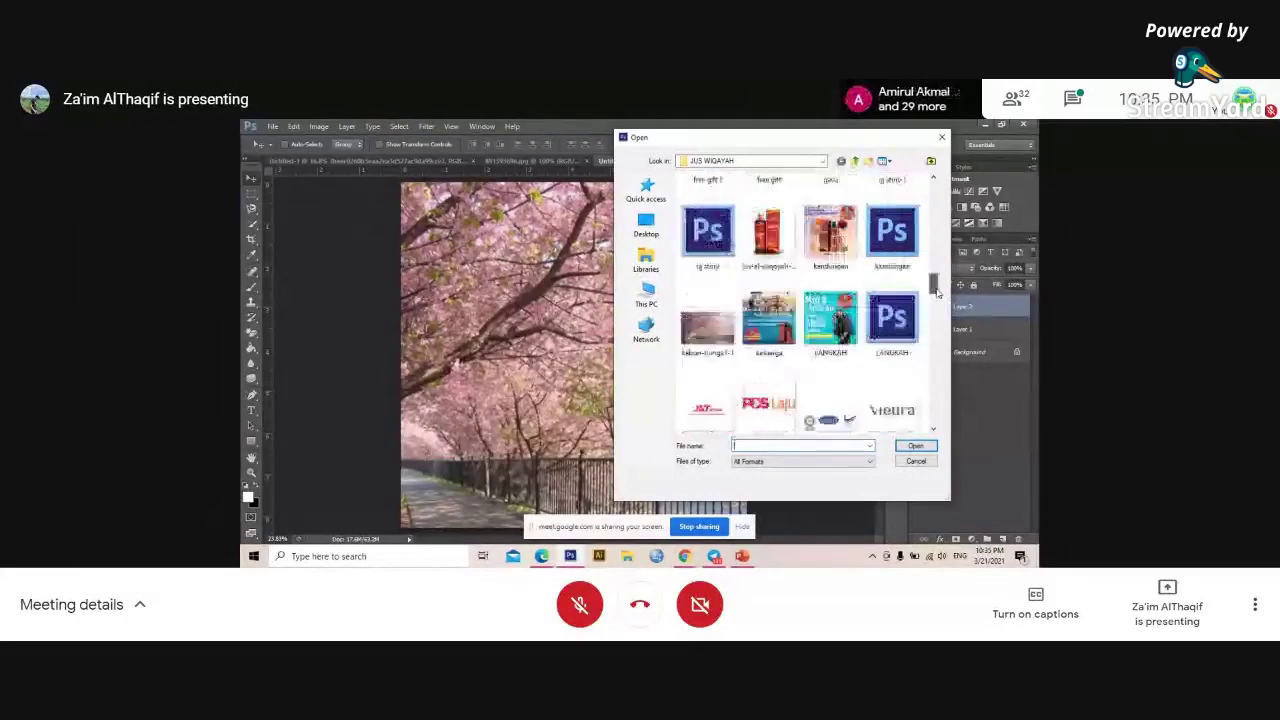
scroll(935, 290, up, 3)
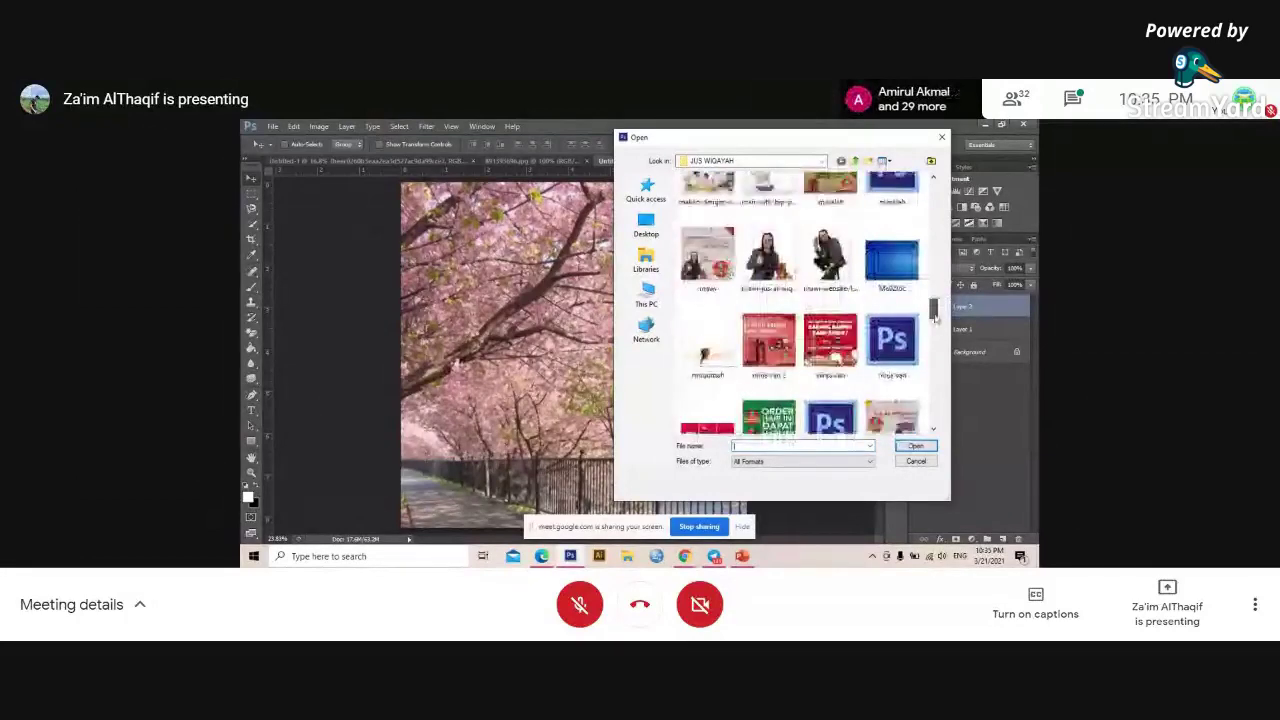
scroll(933, 288, up, 1)
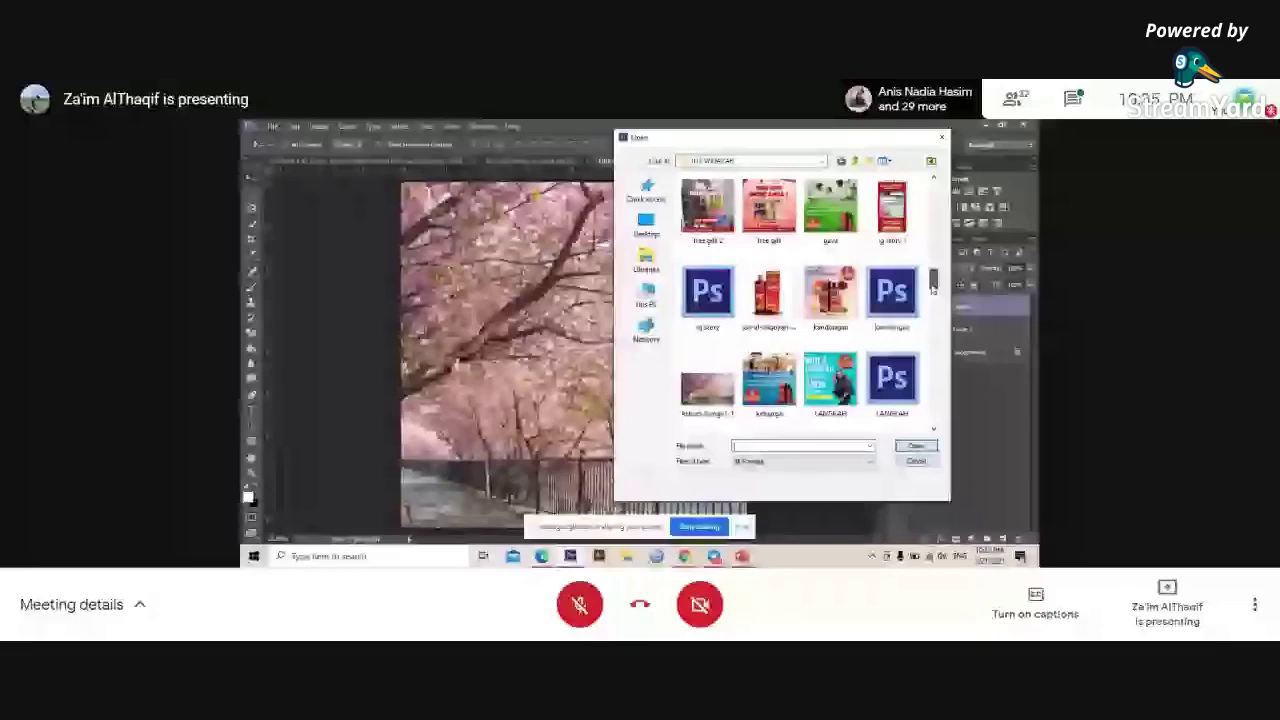
double_click(830, 295)
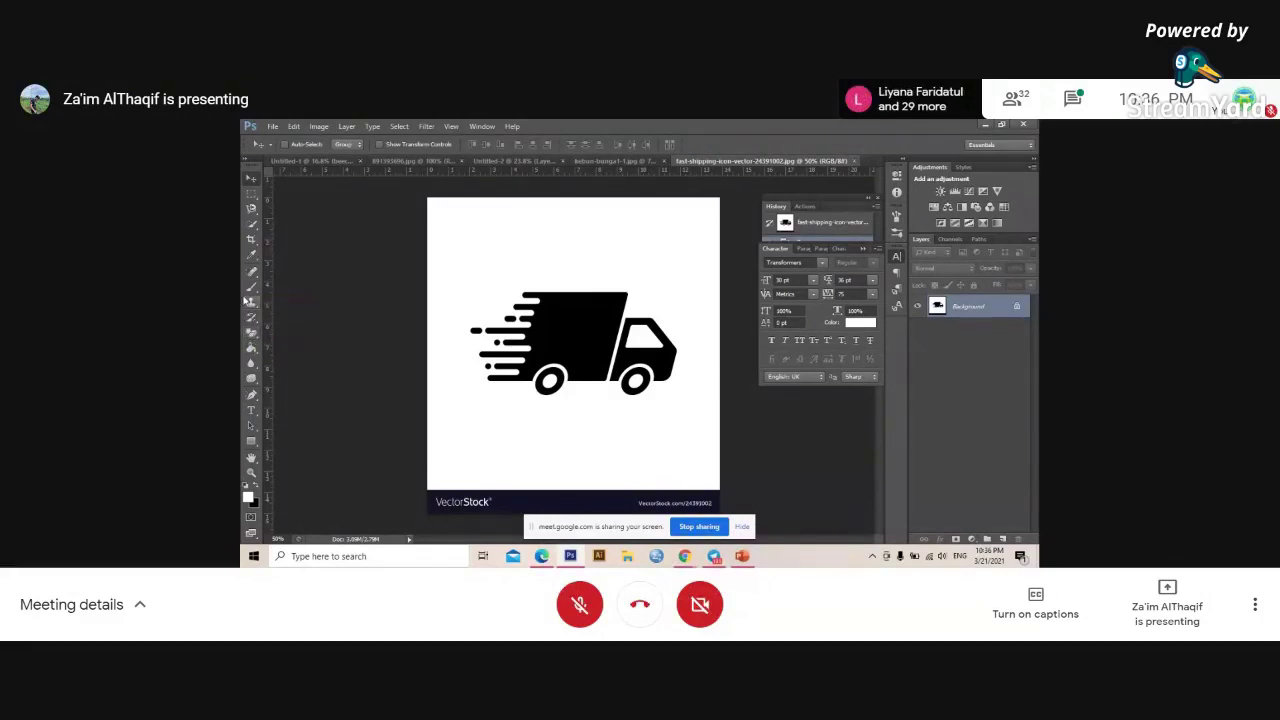
- Look through the eraser variants and activate the Magic Eraser Tool
click(252, 333)
click(253, 333)
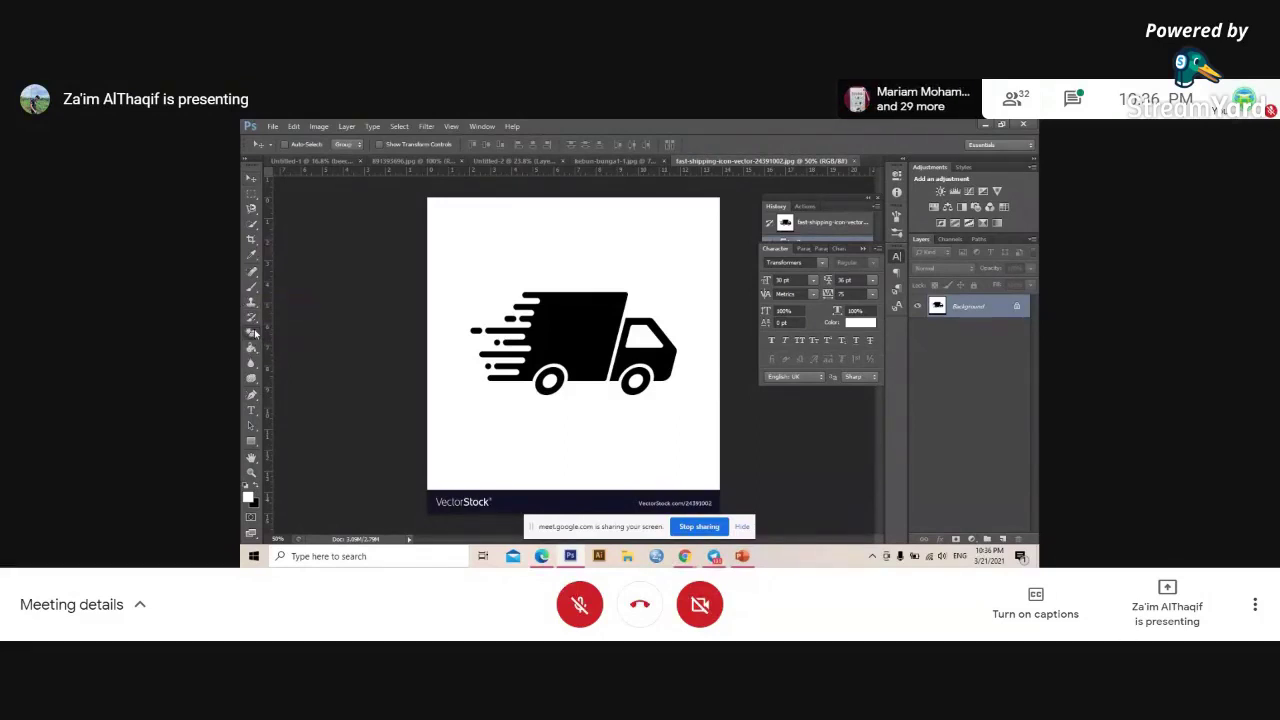
click(253, 333)
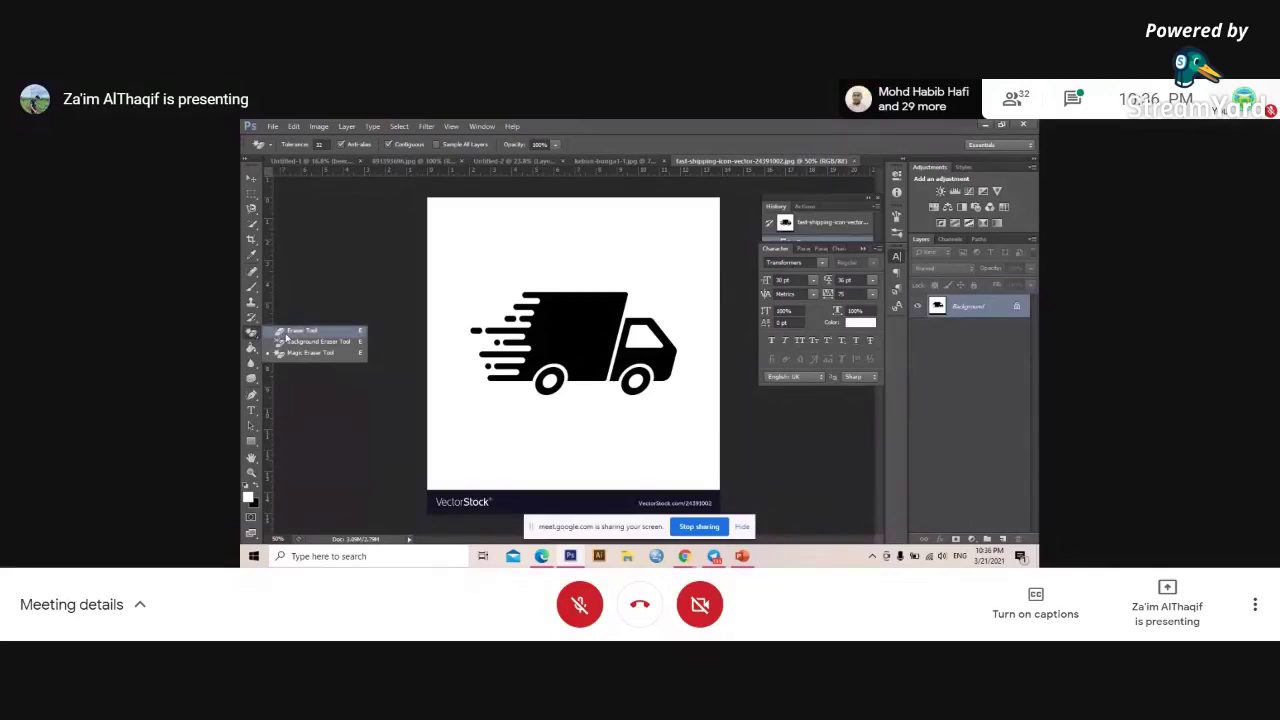
click(286, 336)
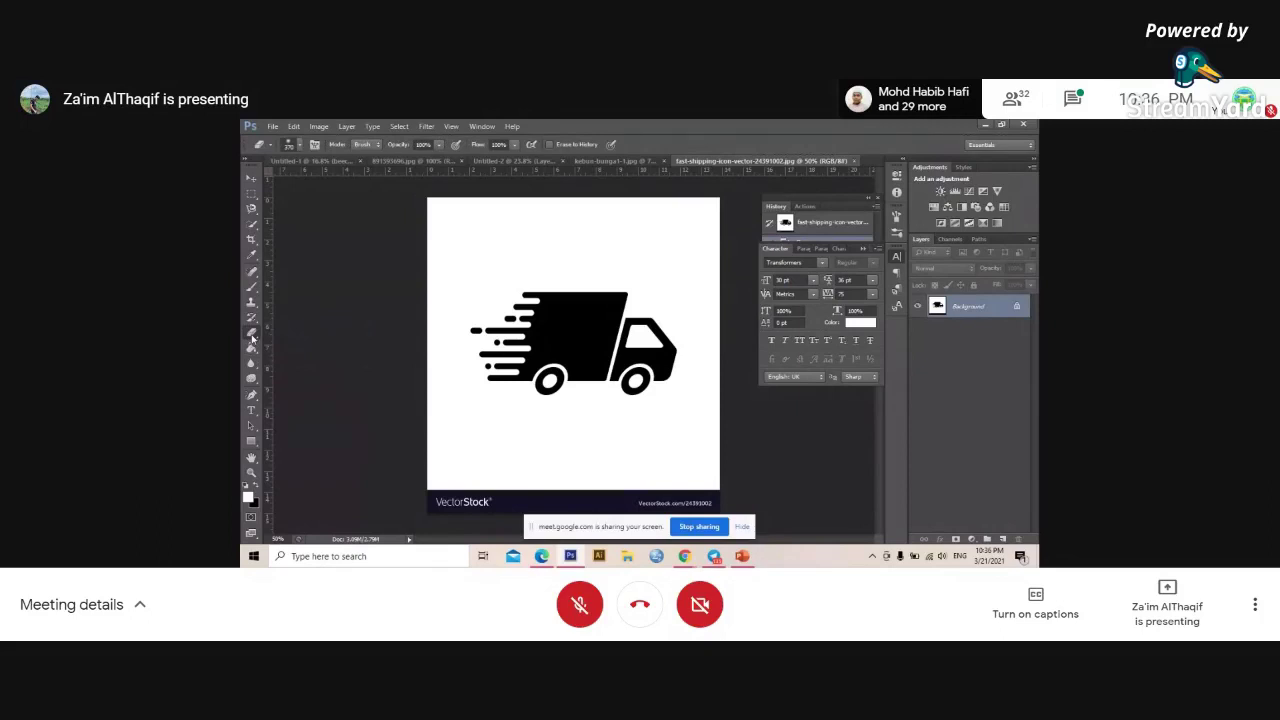
right_click(252, 338)
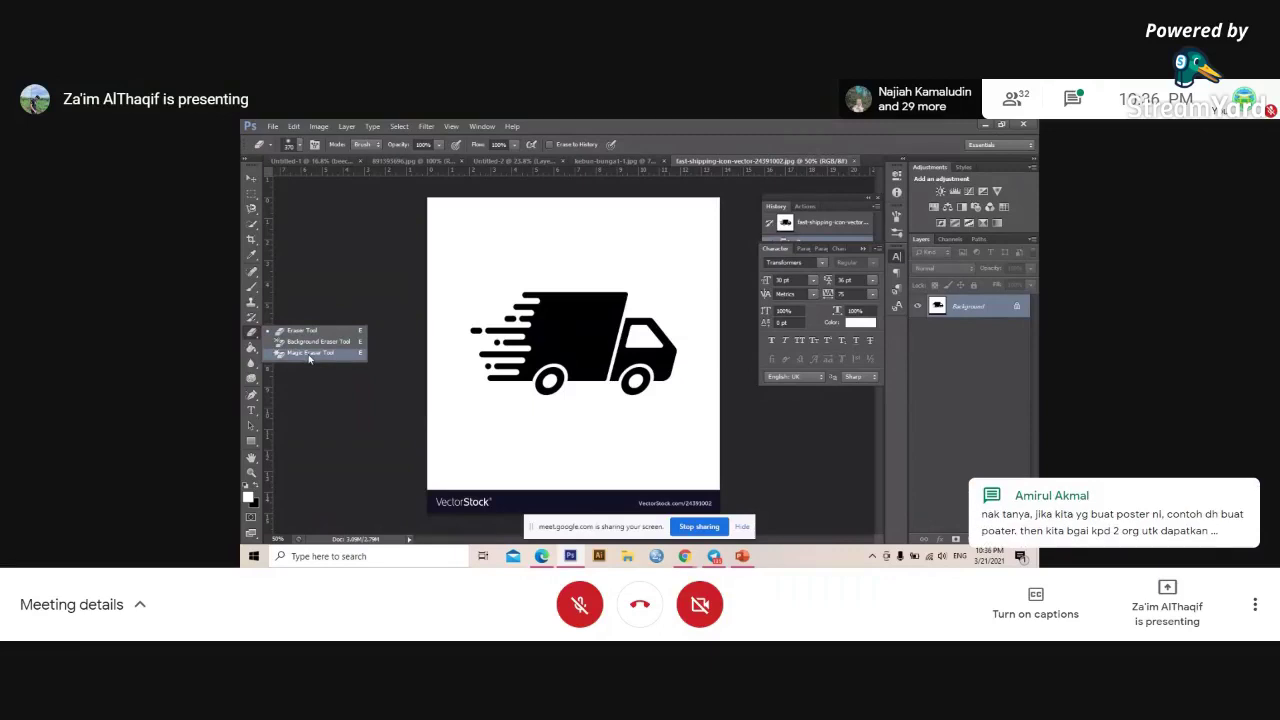
click(309, 355)
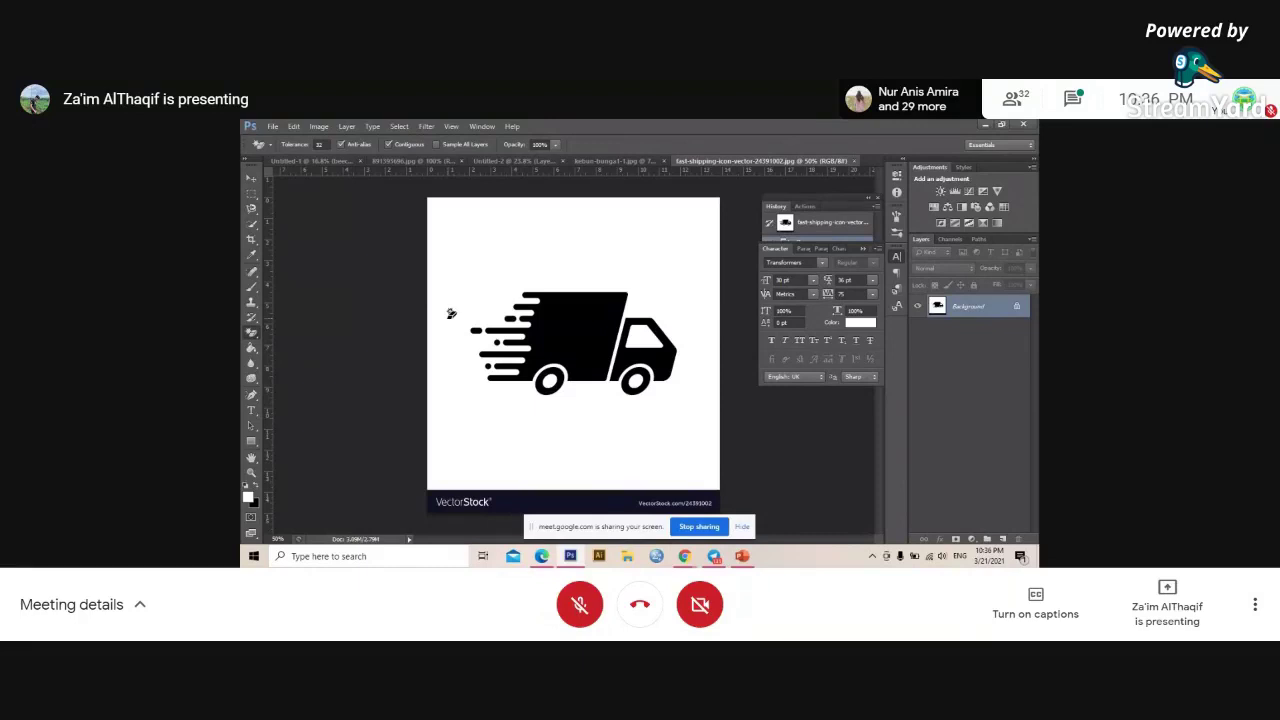
- Try the Magic Eraser on the white background and on the truck's black body and cab, undoing each erasure
click(472, 267)
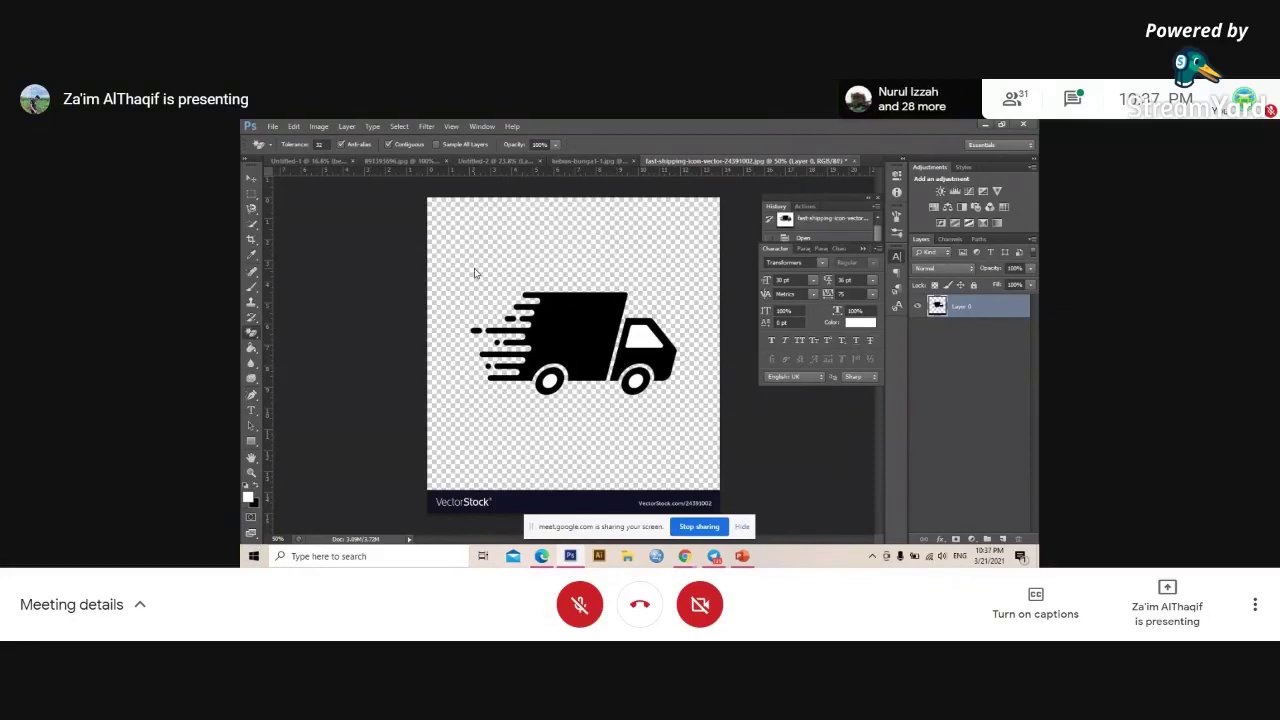
key(ctrl+z)
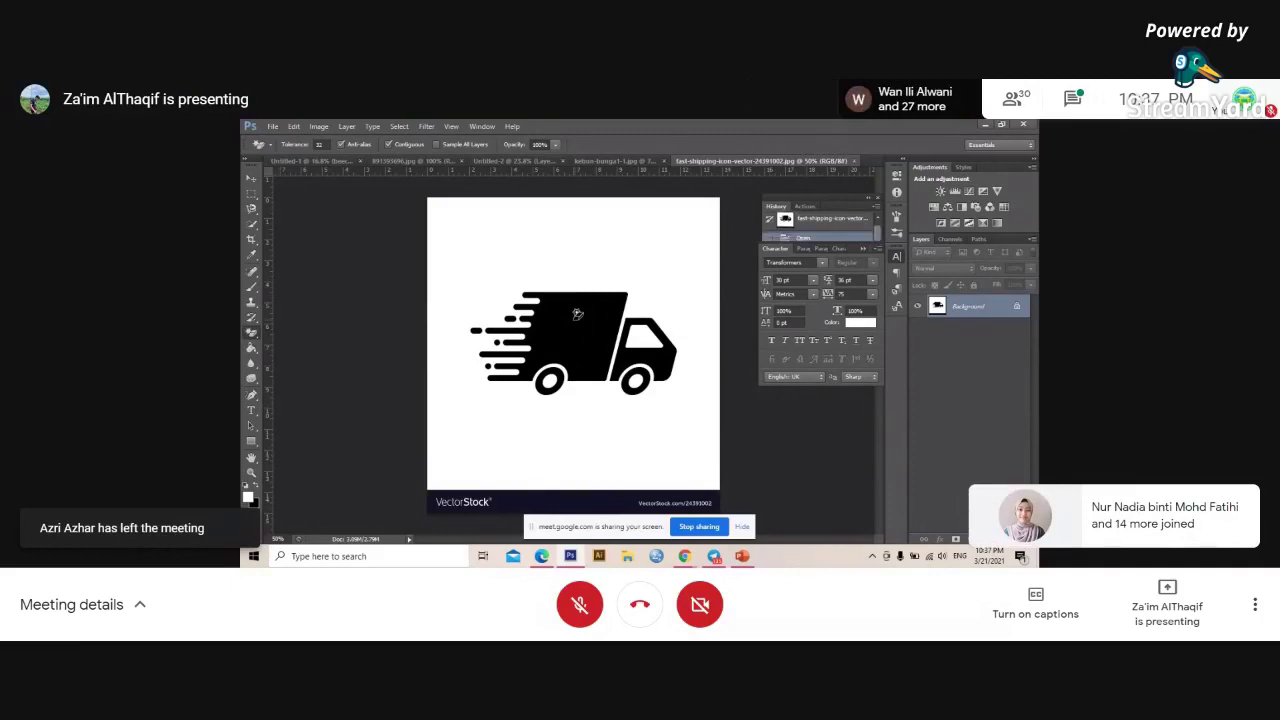
click(576, 318)
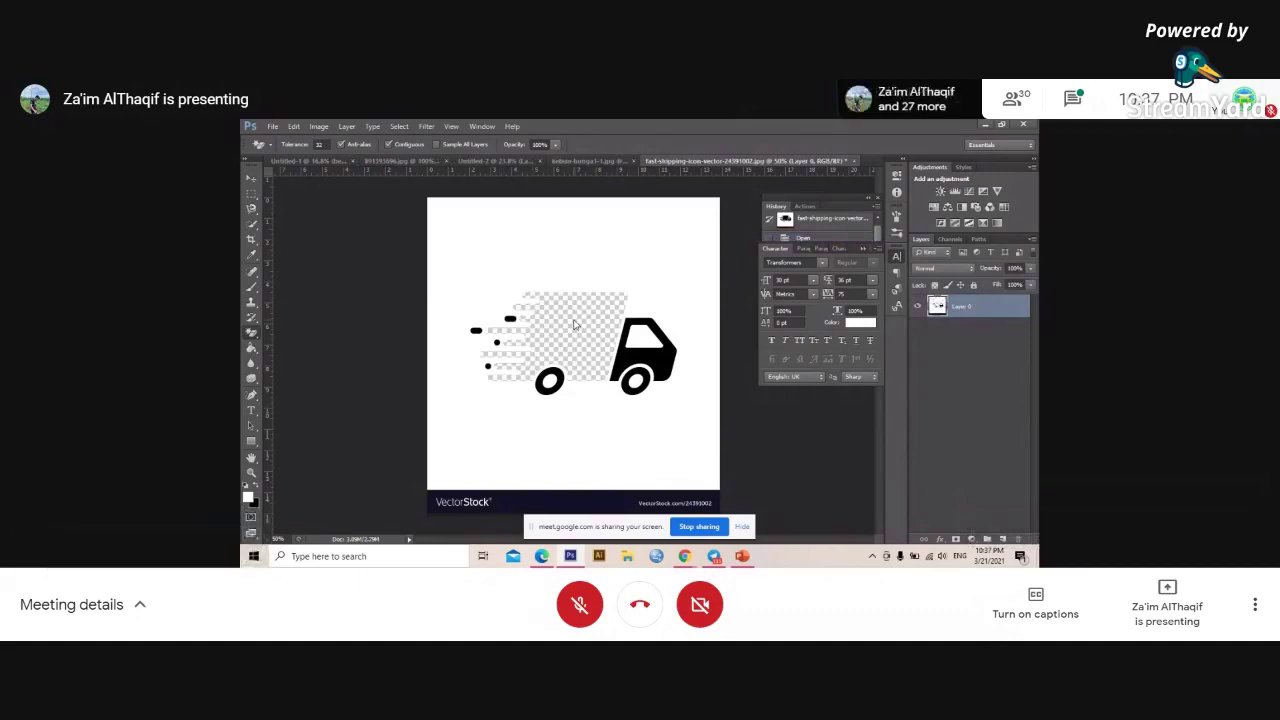
click(664, 355)
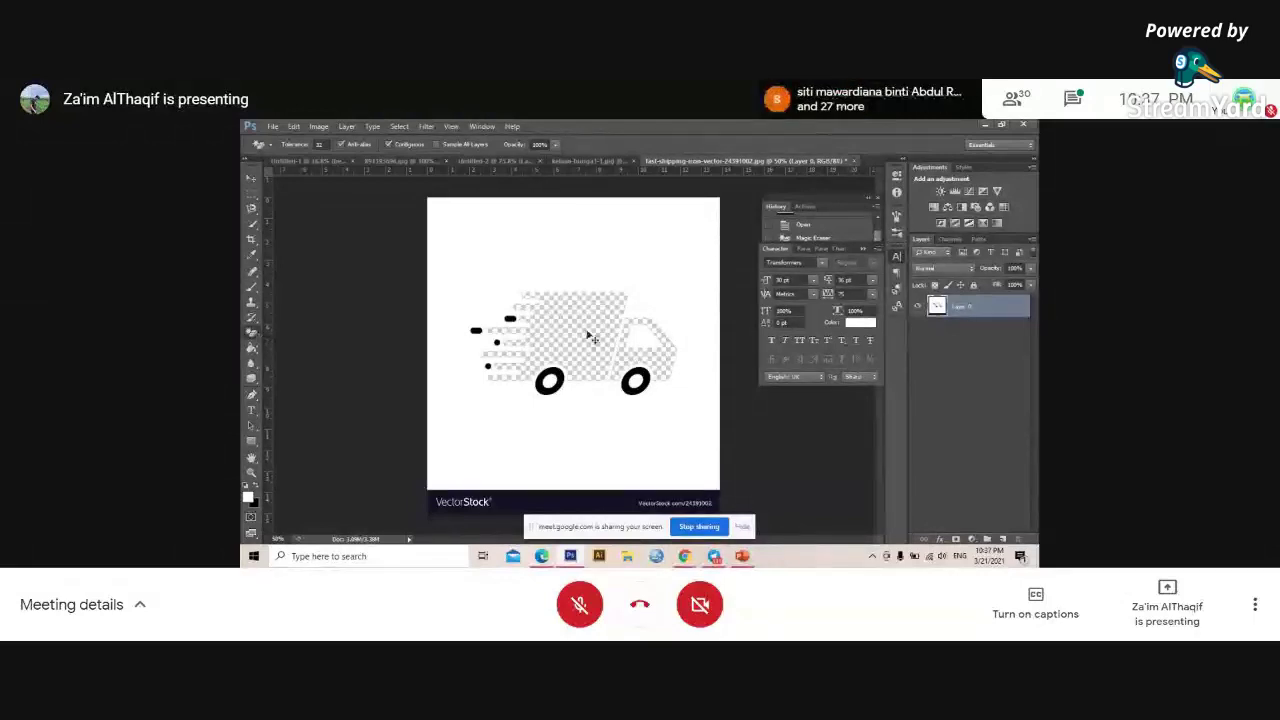
key(ctrl+z)
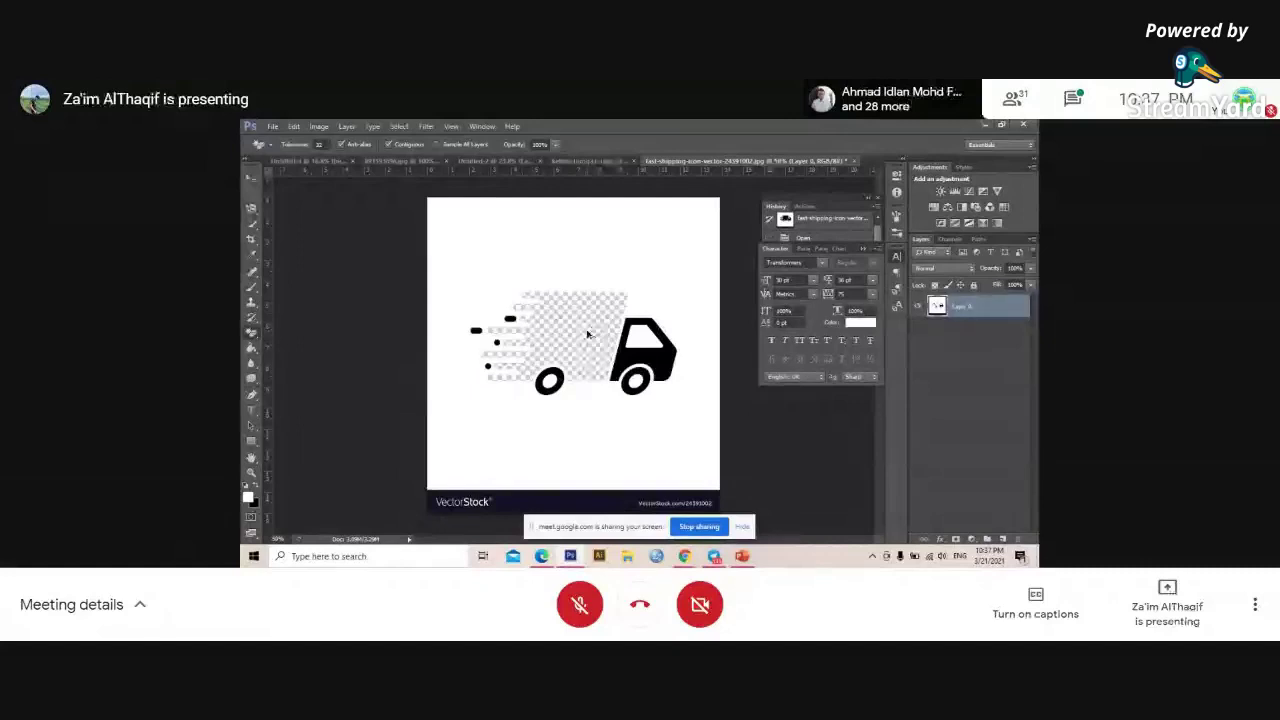
key(ctrl+z)
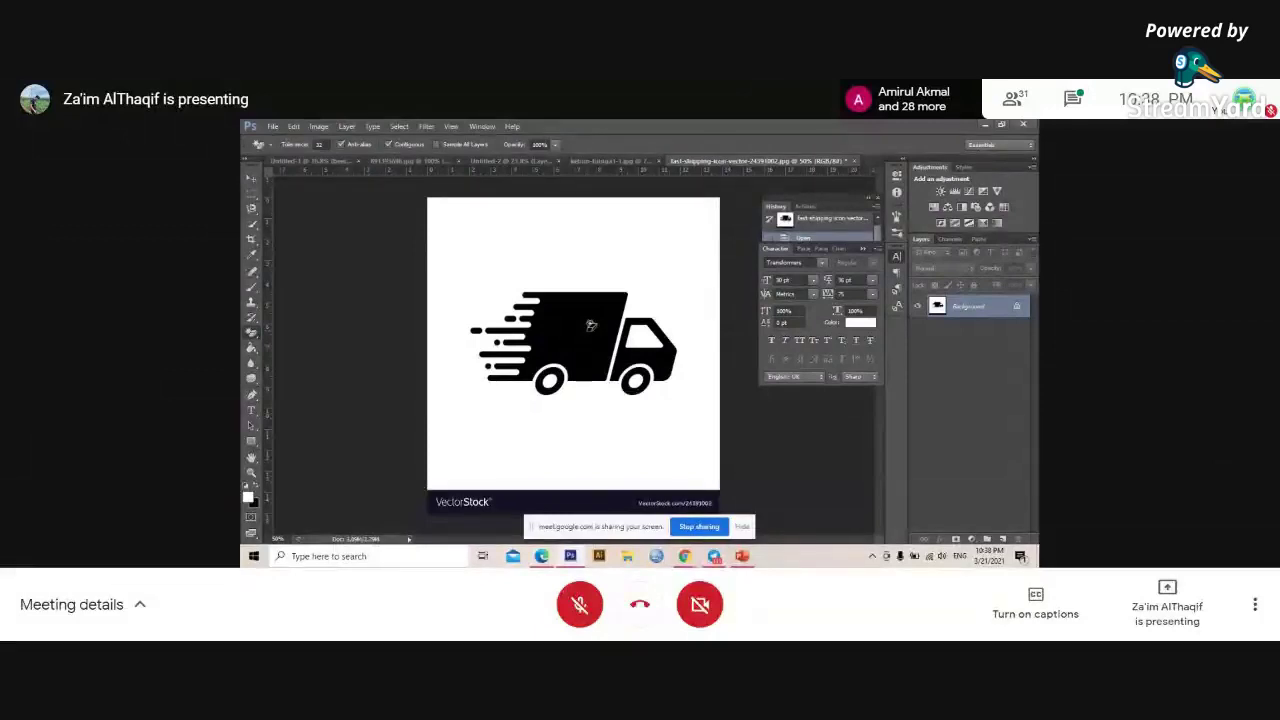
- Erase the white background around the truck and the white areas inside its window and wheels with the Magic Eraser
click(502, 237)
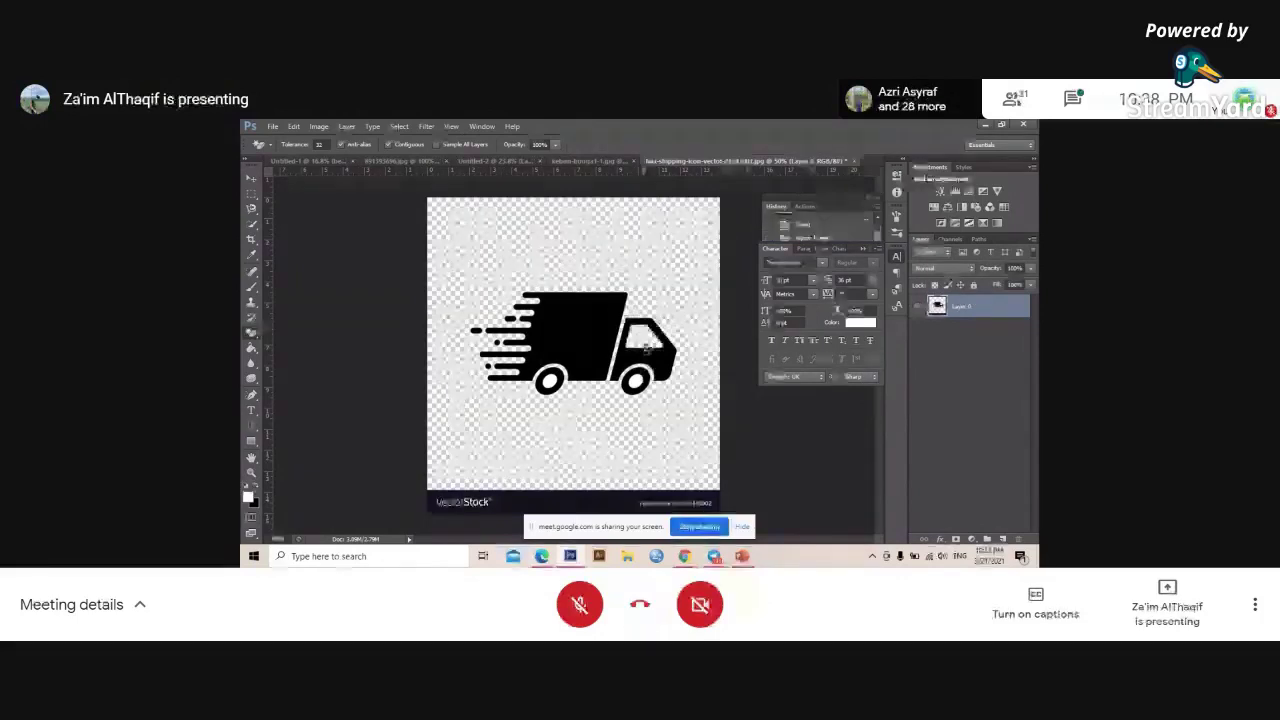
click(551, 381)
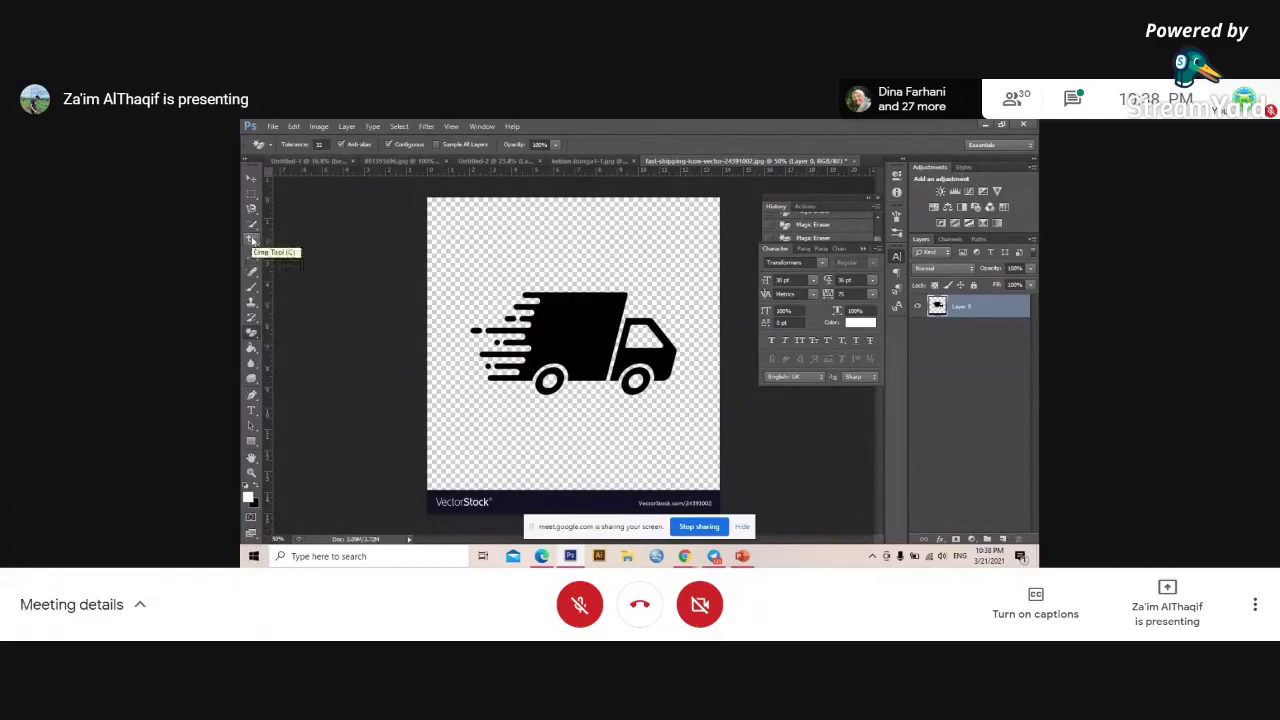
- Crop the canvas above and below the truck to remove the VectorStock banner, and return to the Move tool
click(251, 240)
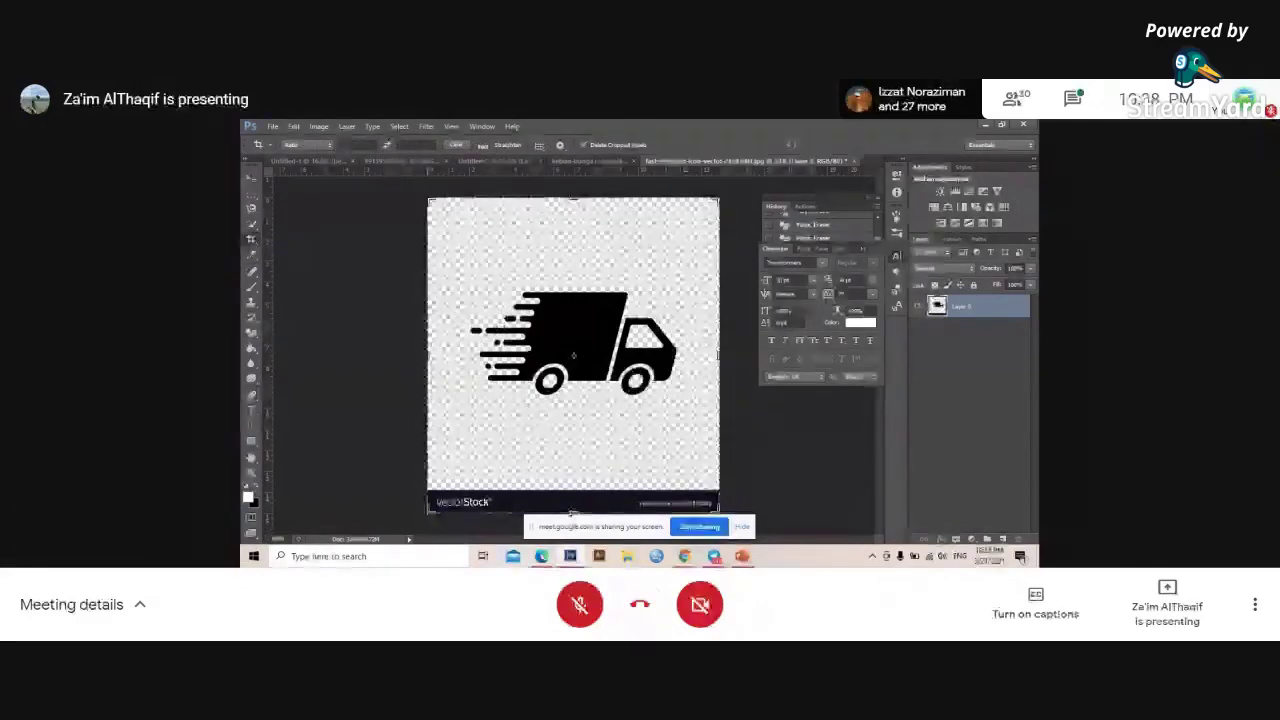
drag(573, 511, 573, 470)
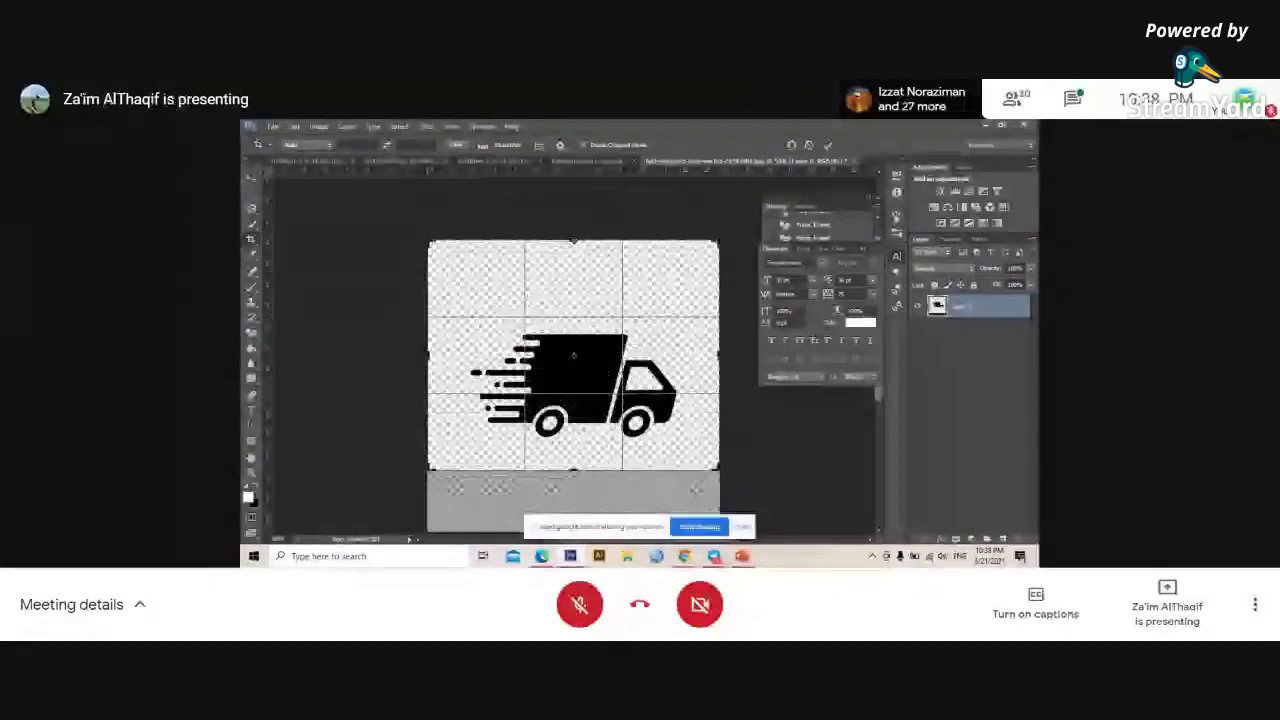
drag(573, 242, 575, 272)
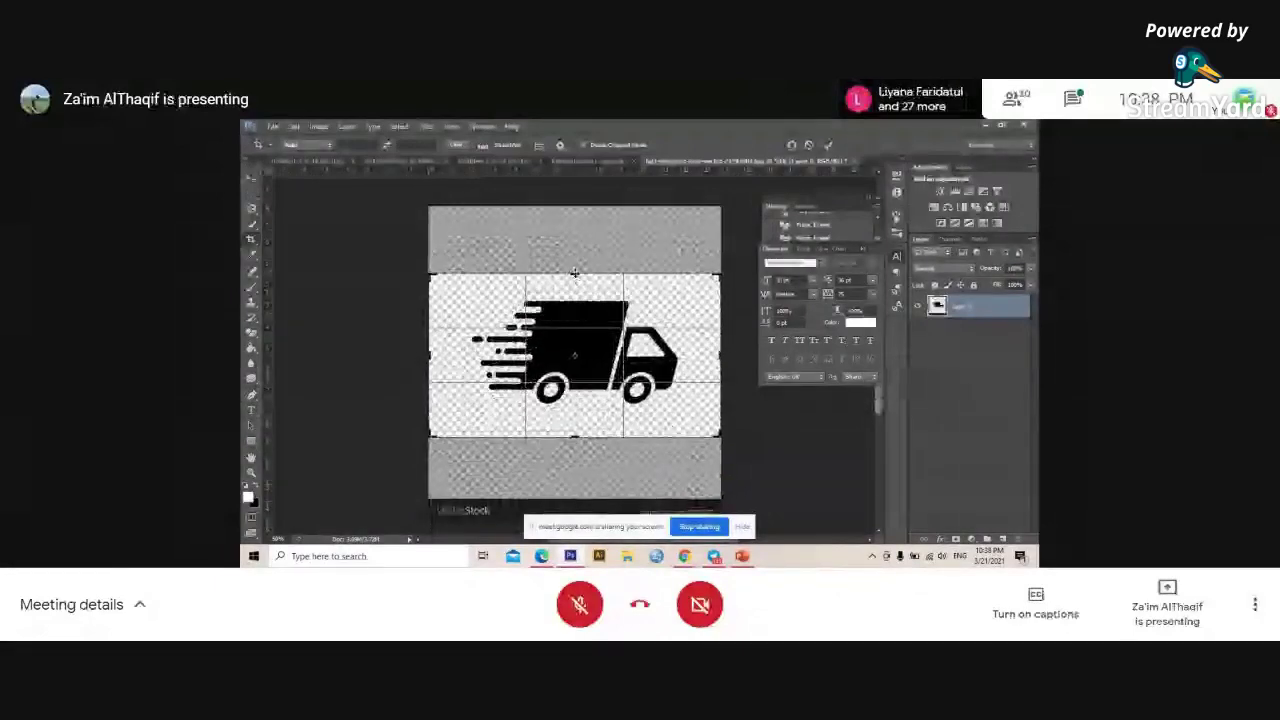
key(Return)
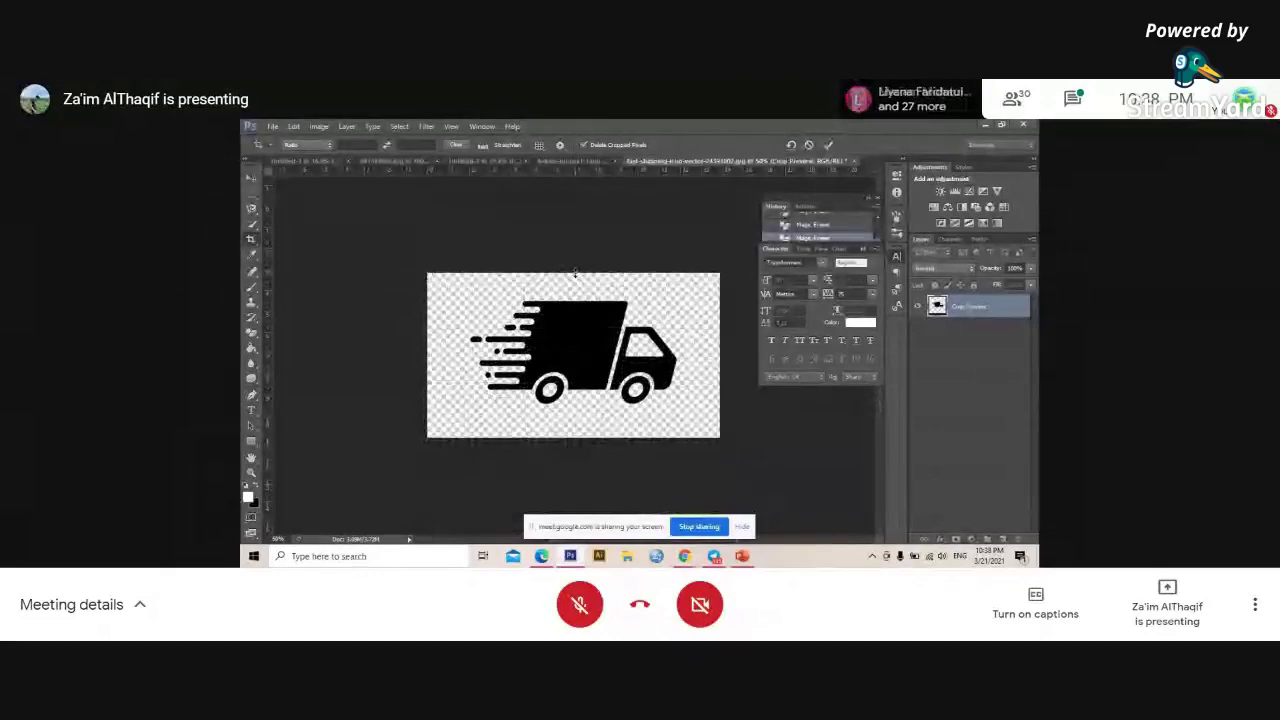
click(252, 180)
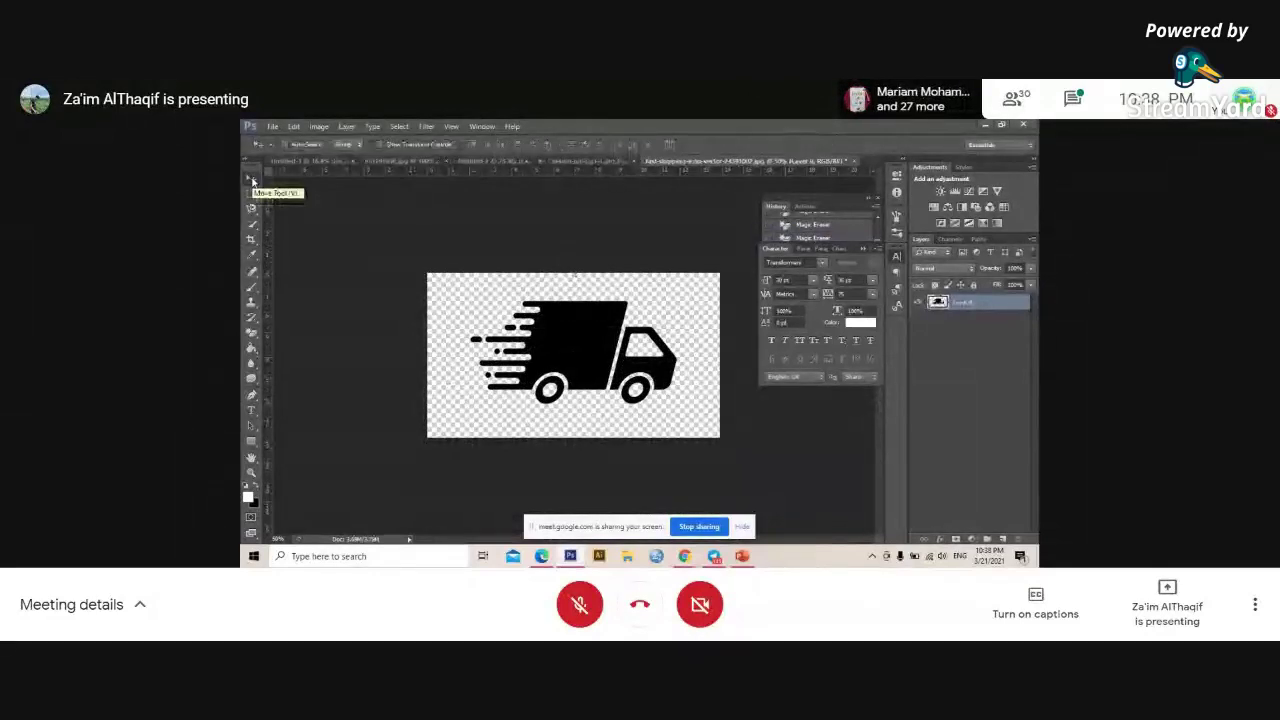
- Save the cropped truck image as a PNG copy named delivery, with smallest/slow compression and no interlacing
click(274, 127)
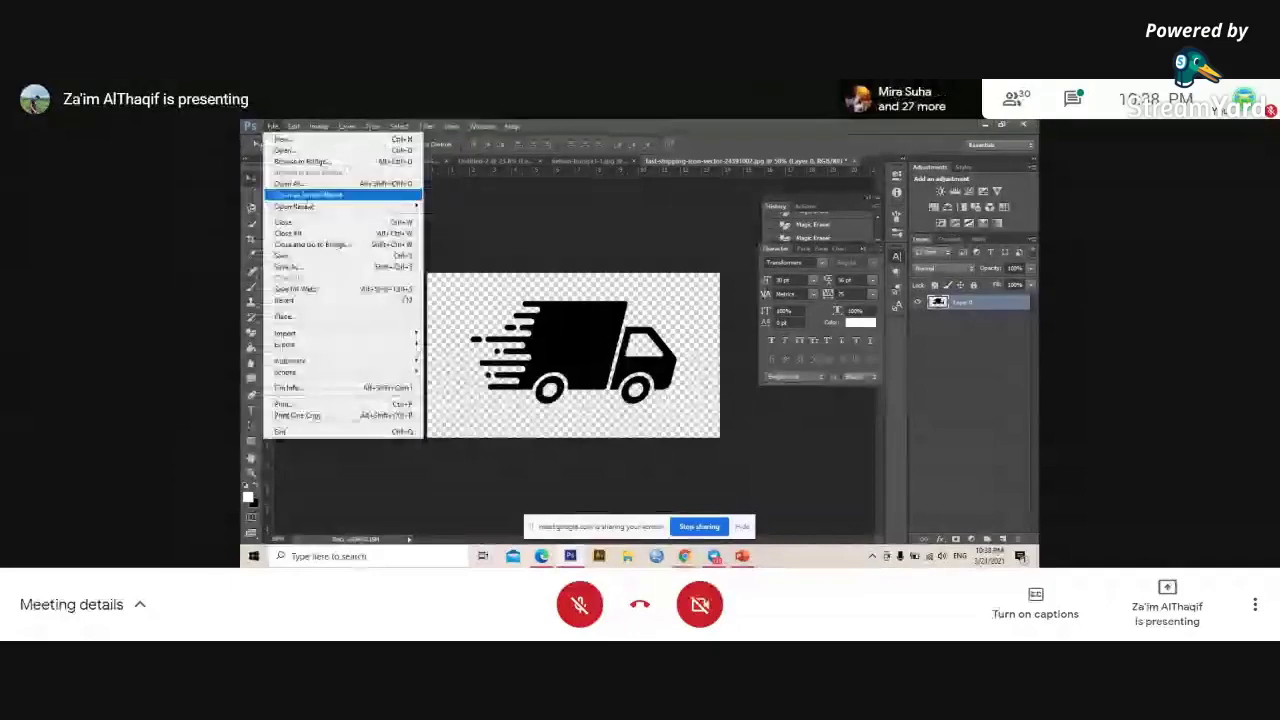
click(336, 268)
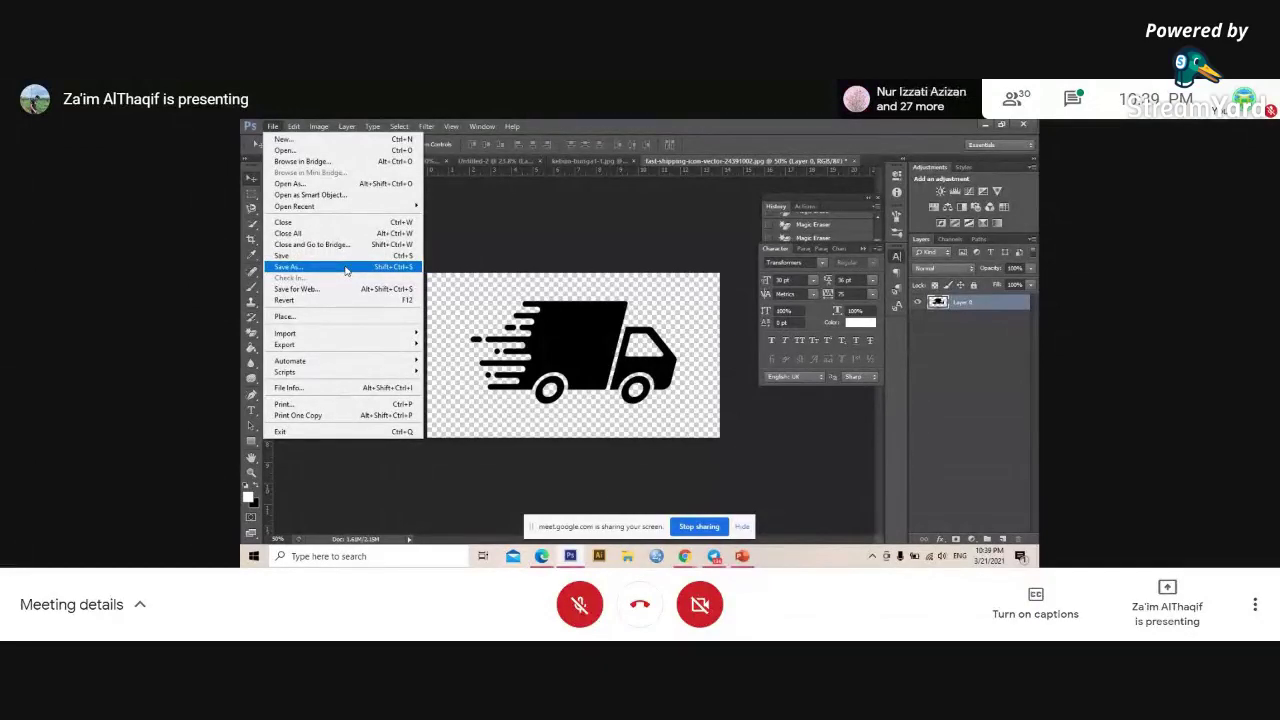
click(346, 270)
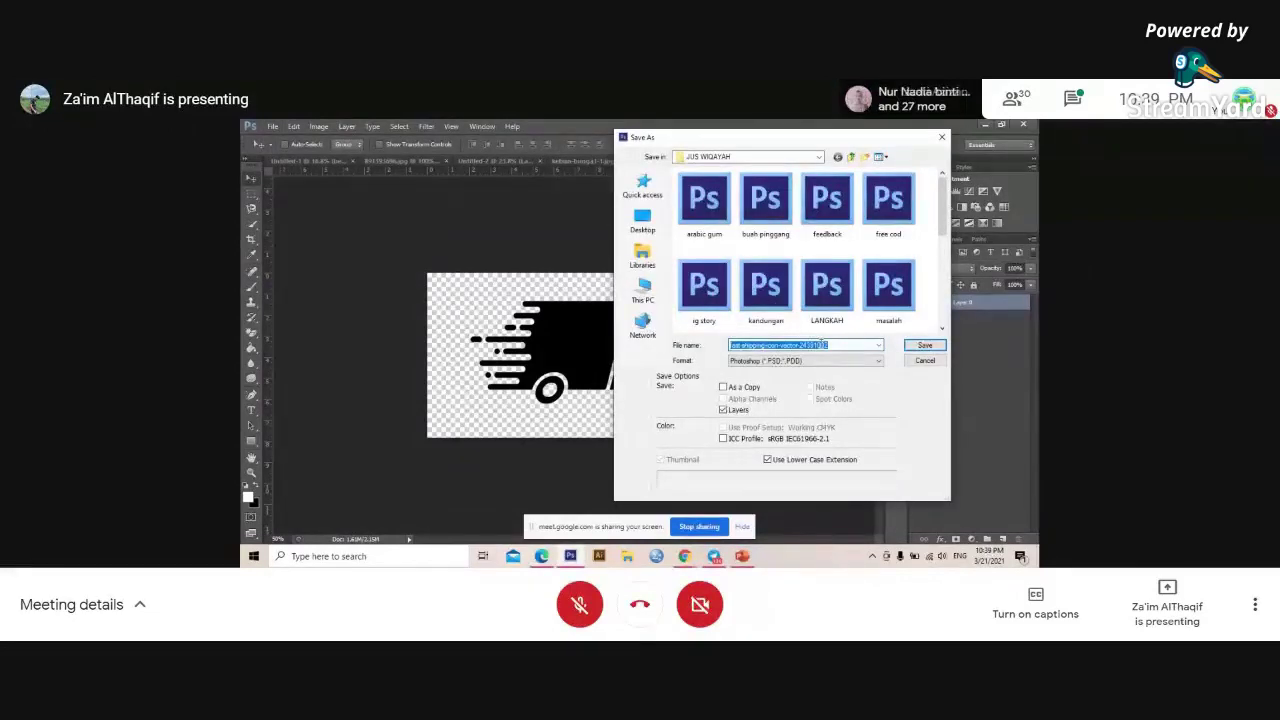
text(delivery)
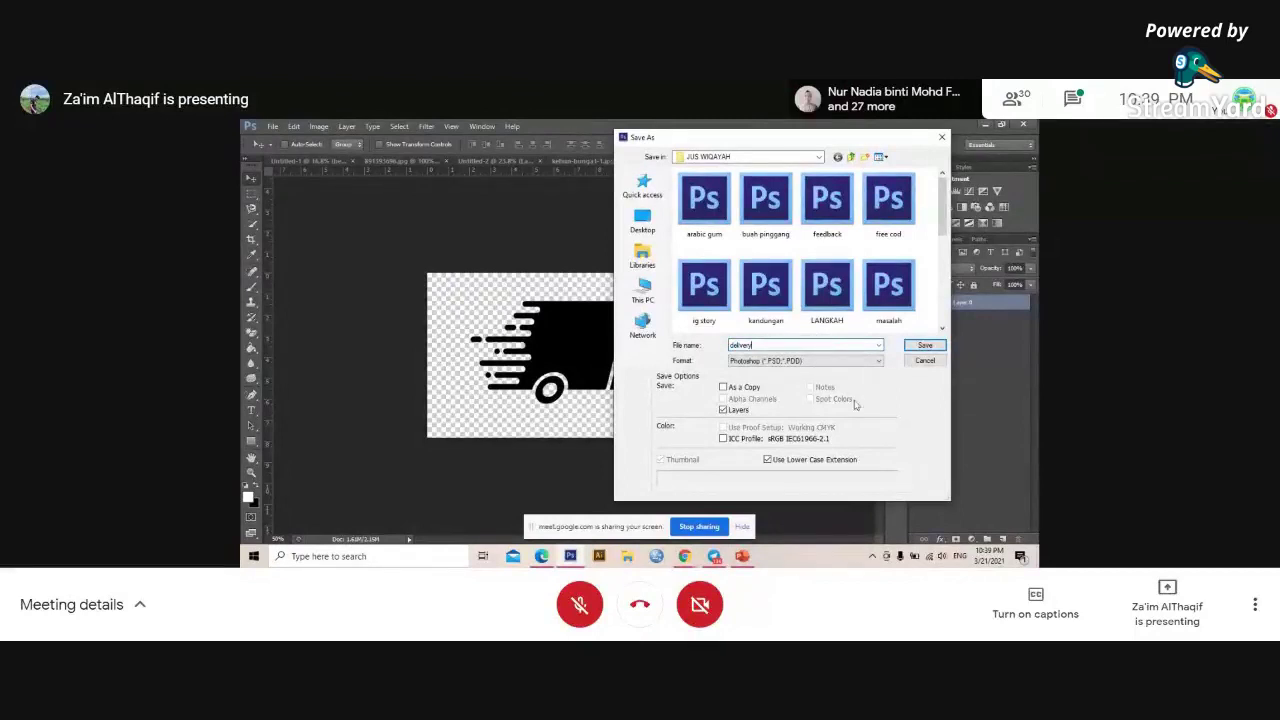
click(804, 364)
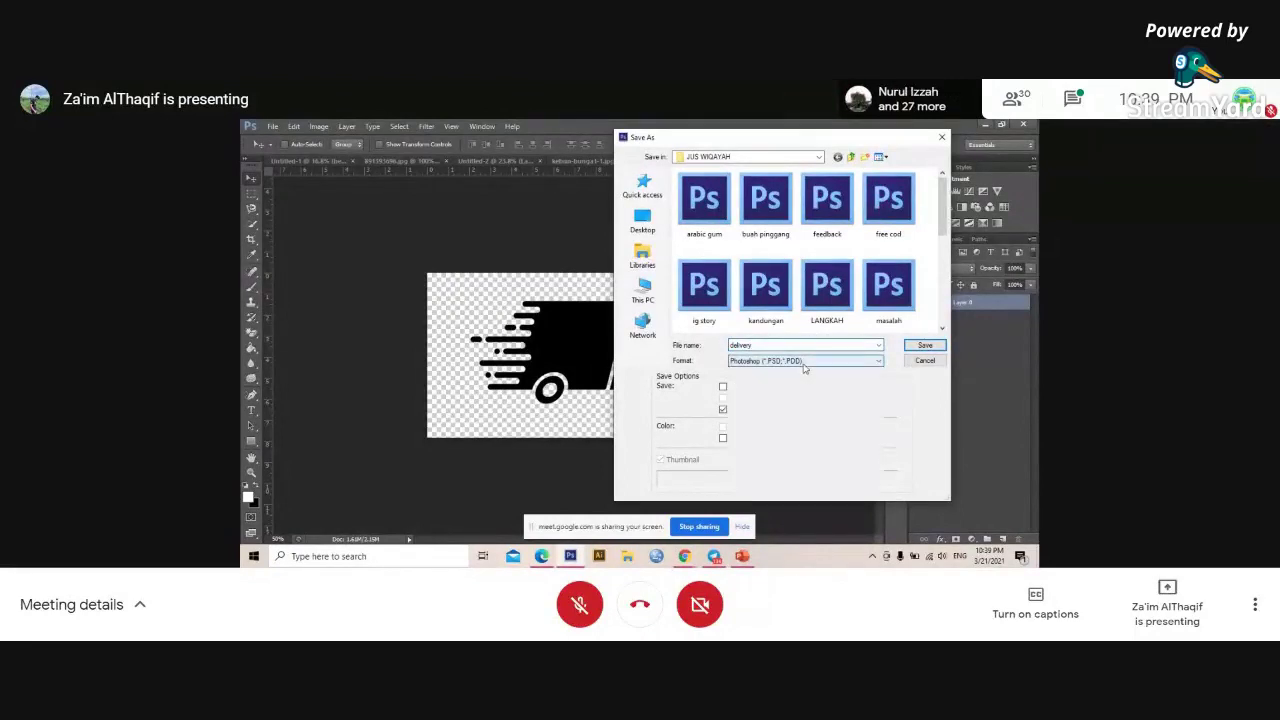
click(804, 364)
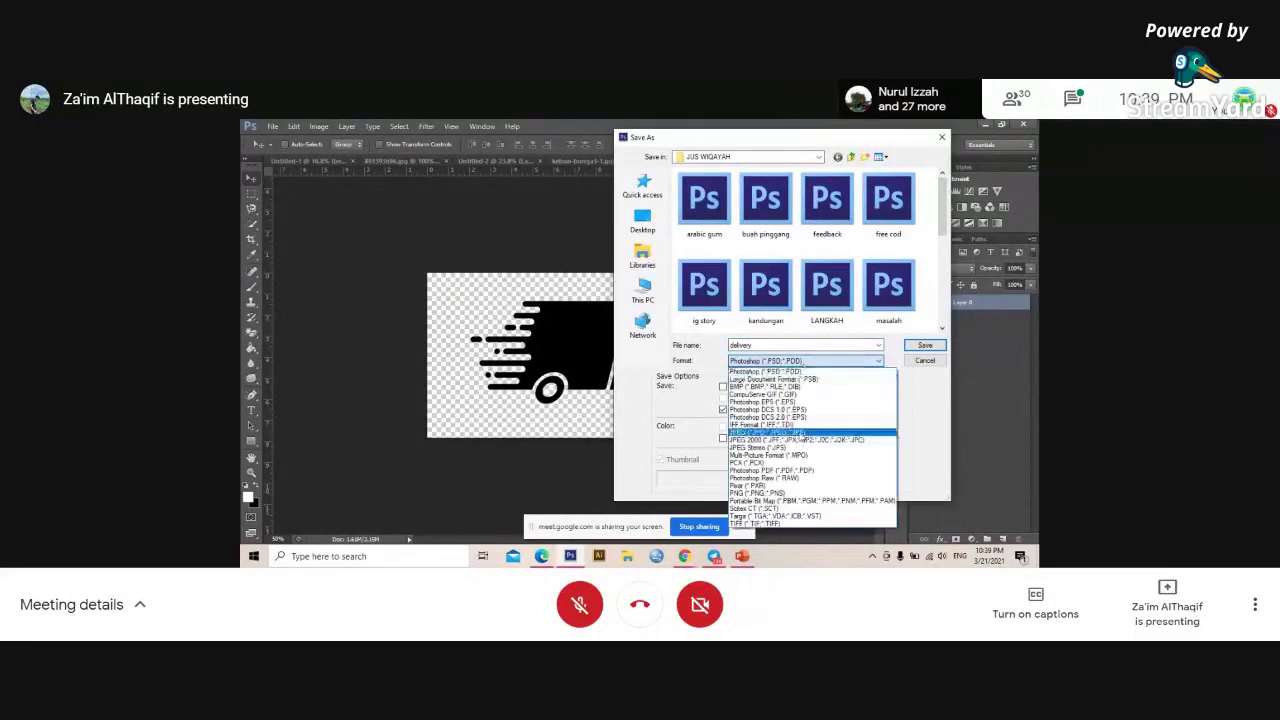
click(790, 494)
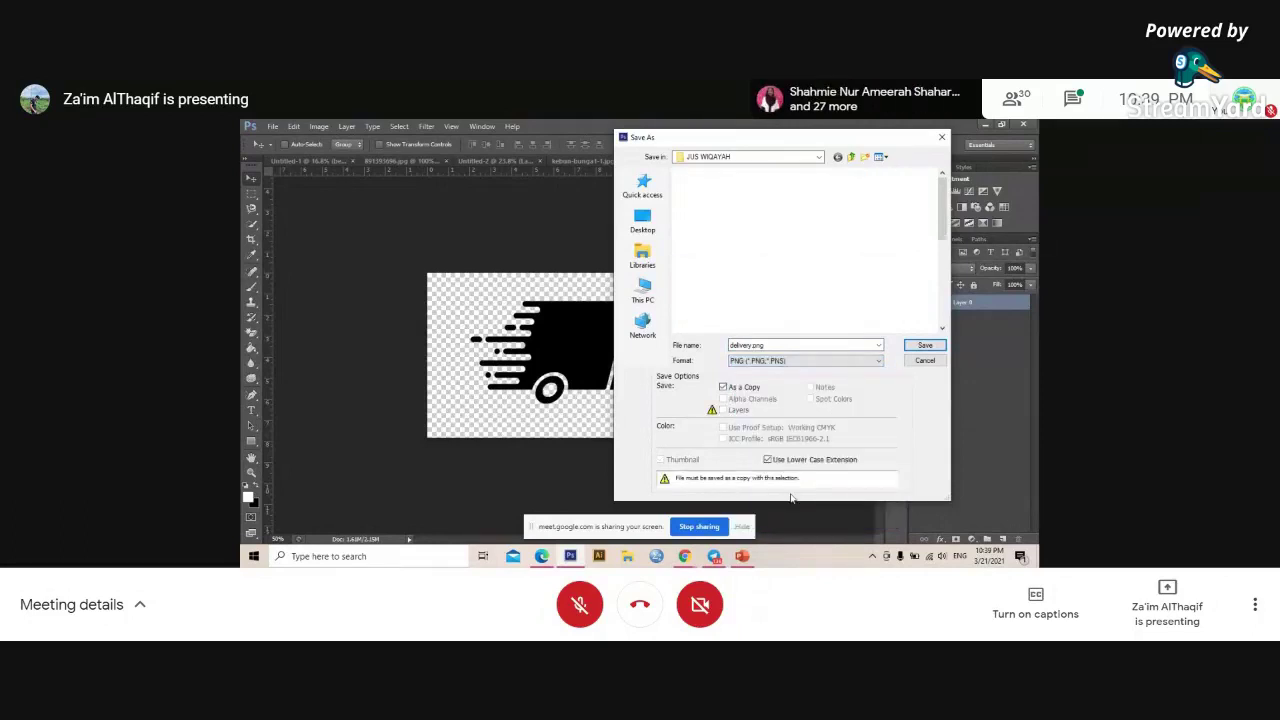
click(924, 346)
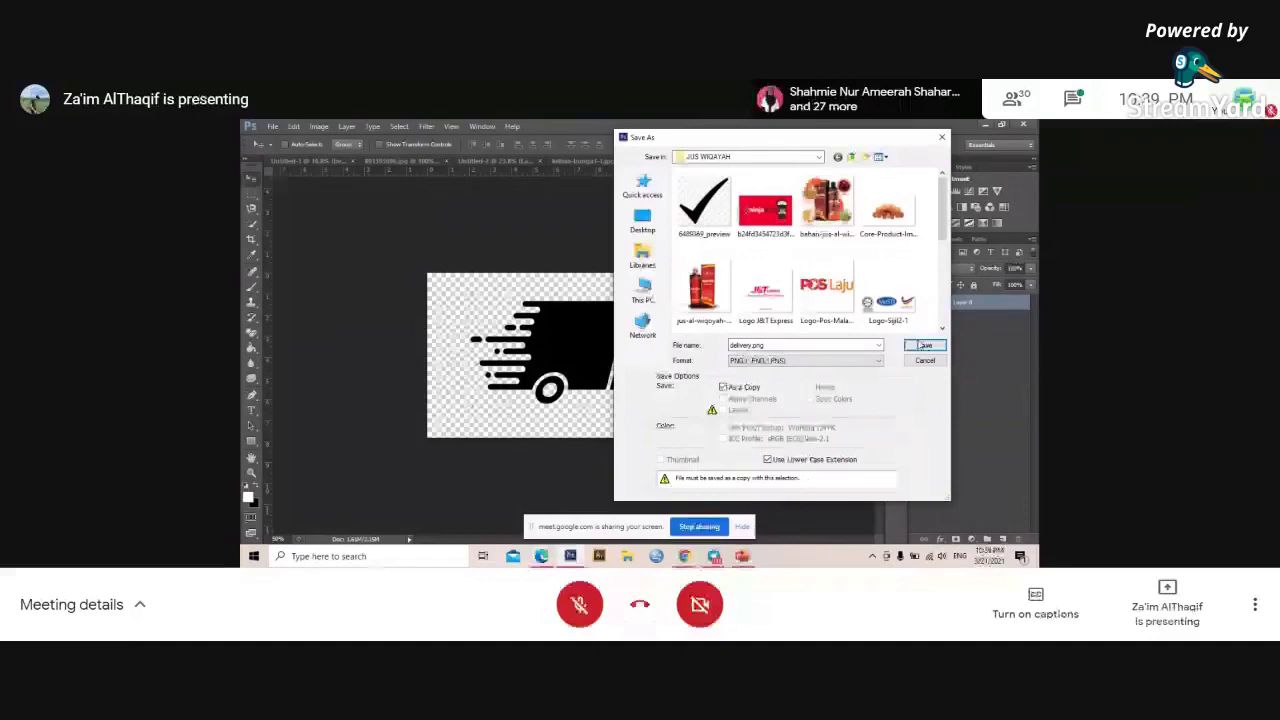
click(920, 345)
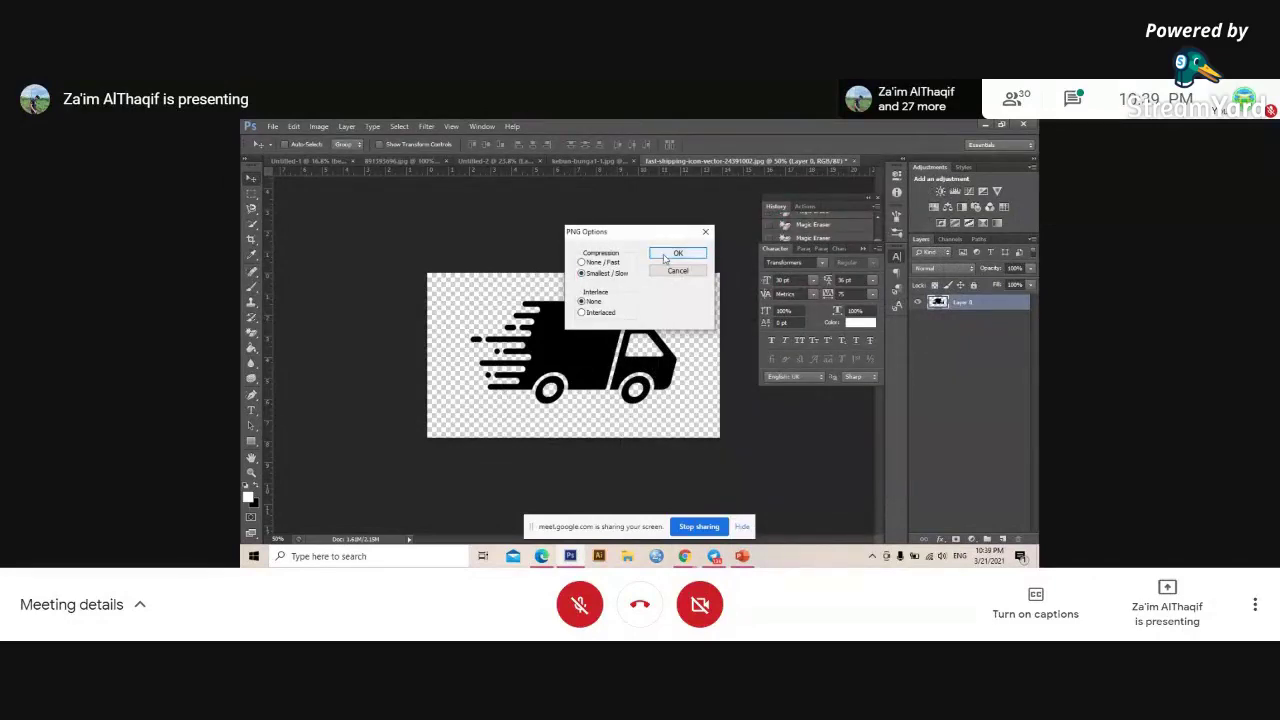
click(664, 257)
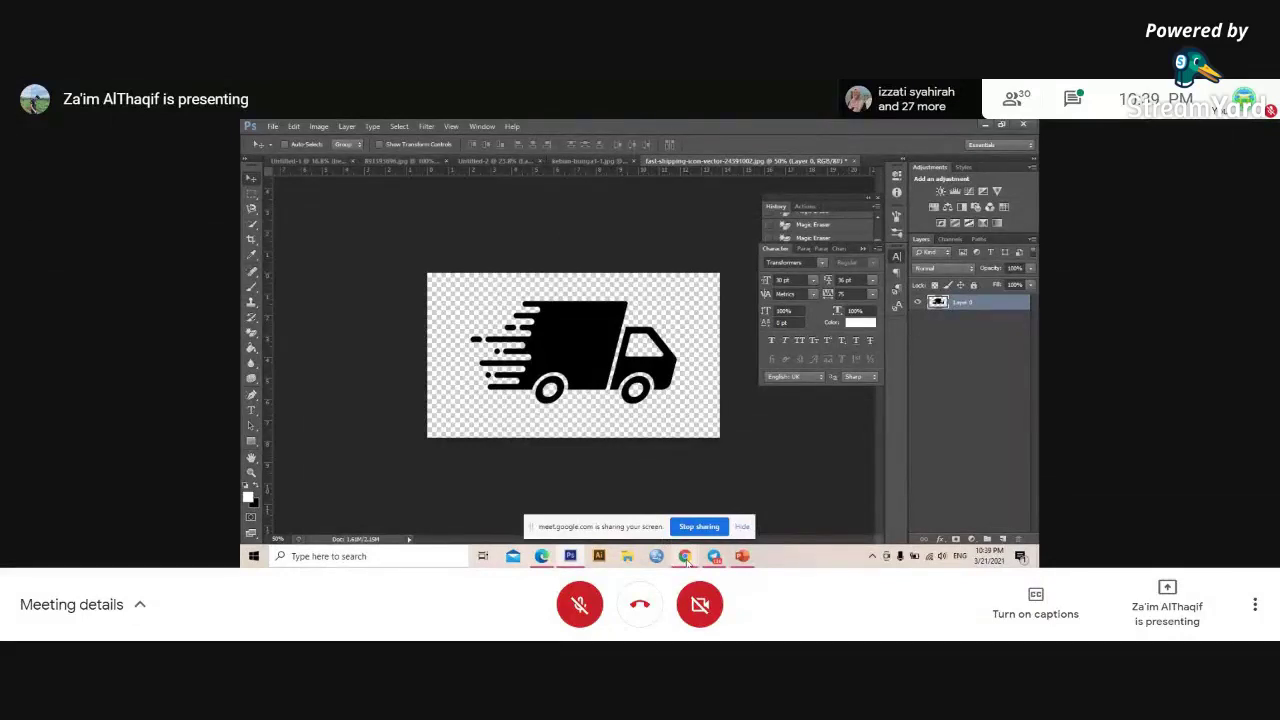
- Put away the floating Character and History panels among the docked panels, and reopen History from the dock
click(685, 557)
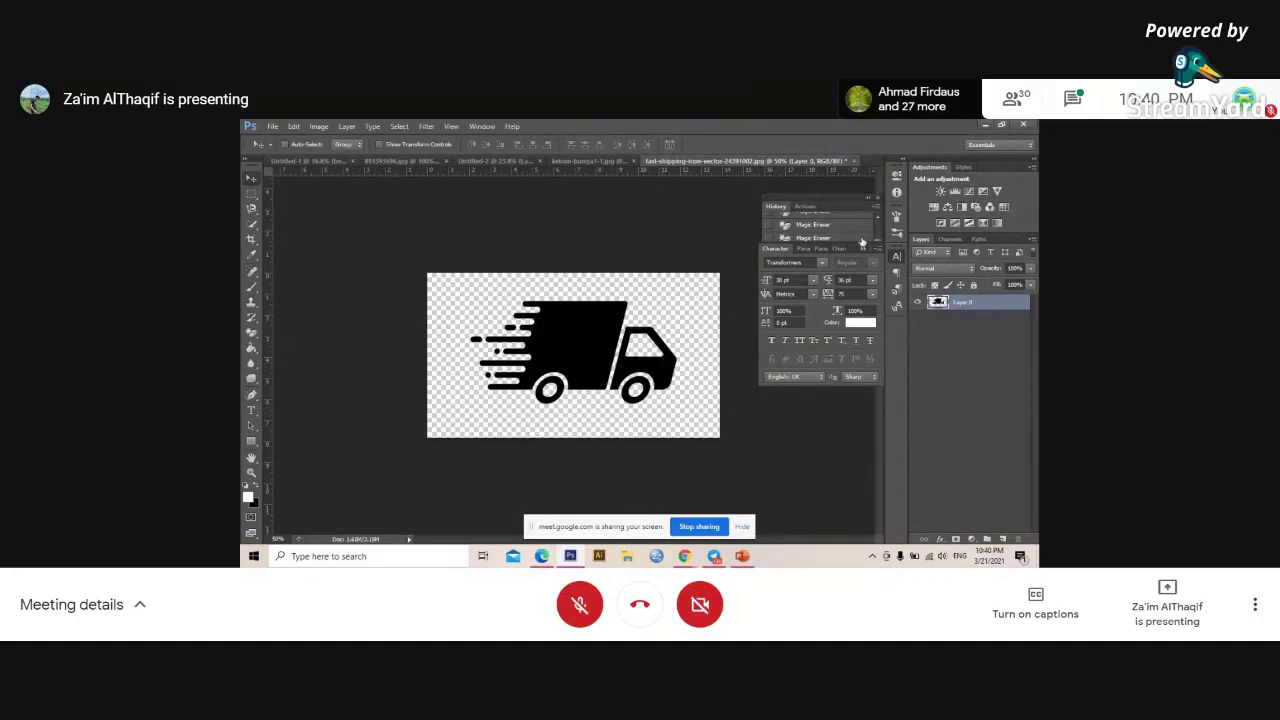
drag(852, 261, 898, 258)
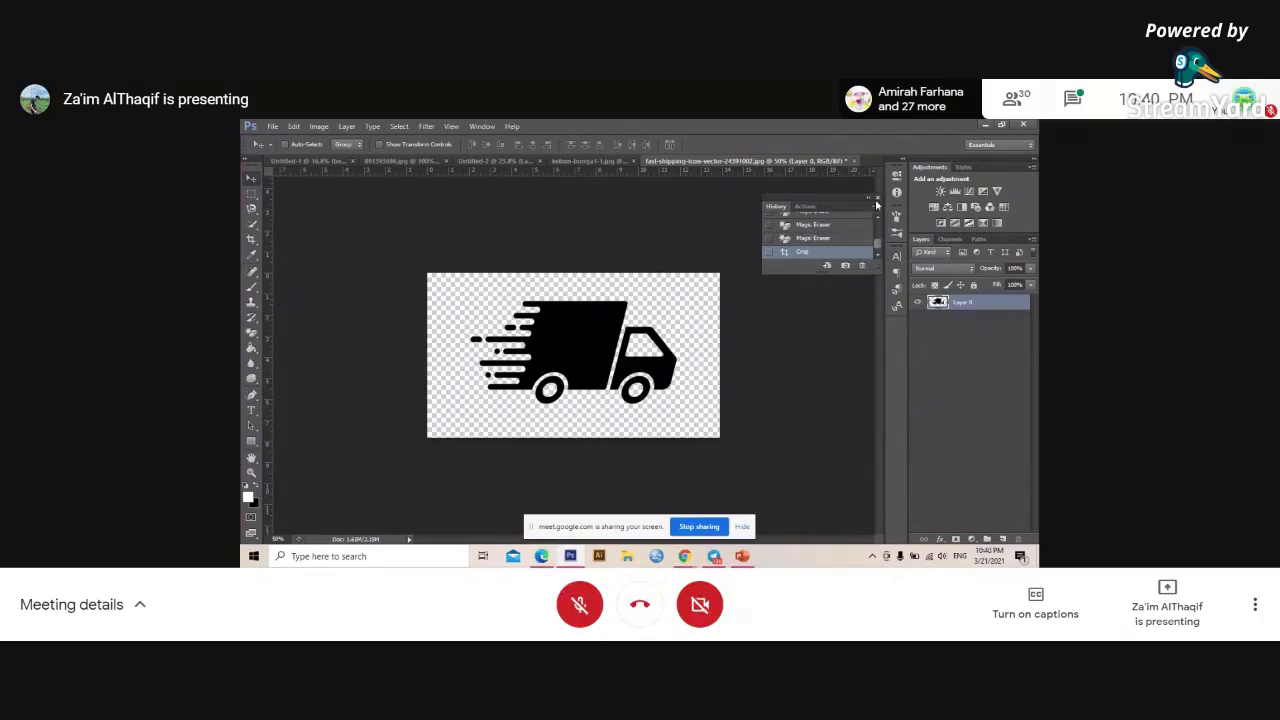
mouse_move(876, 205)
mouse_down()
mouse_move(843, 190)
mouse_move(898, 192)
mouse_up()
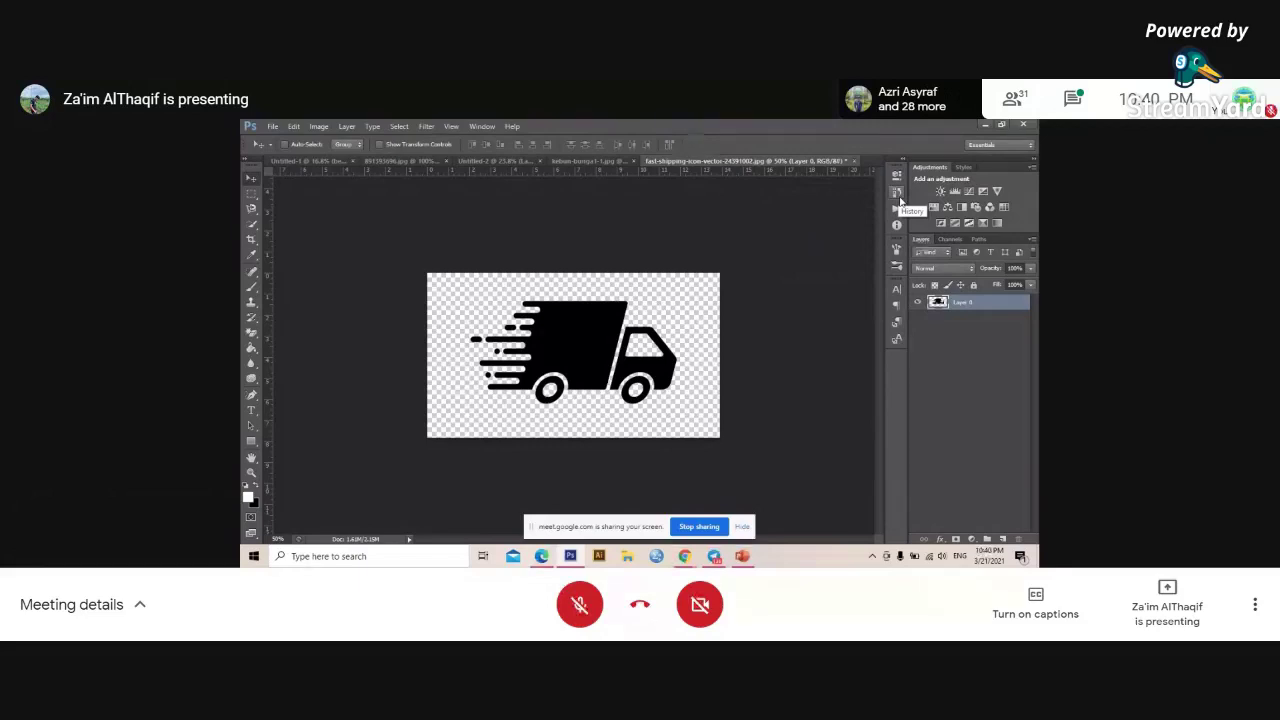
click(483, 127)
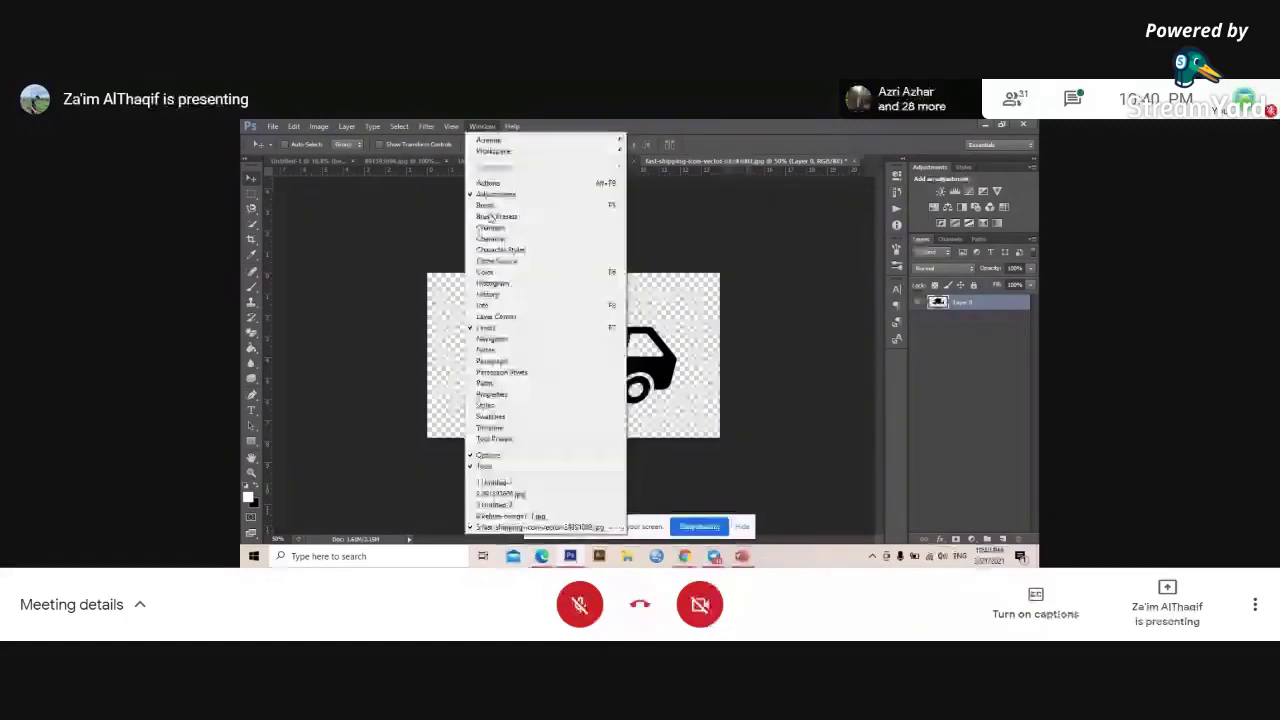
click(491, 216)
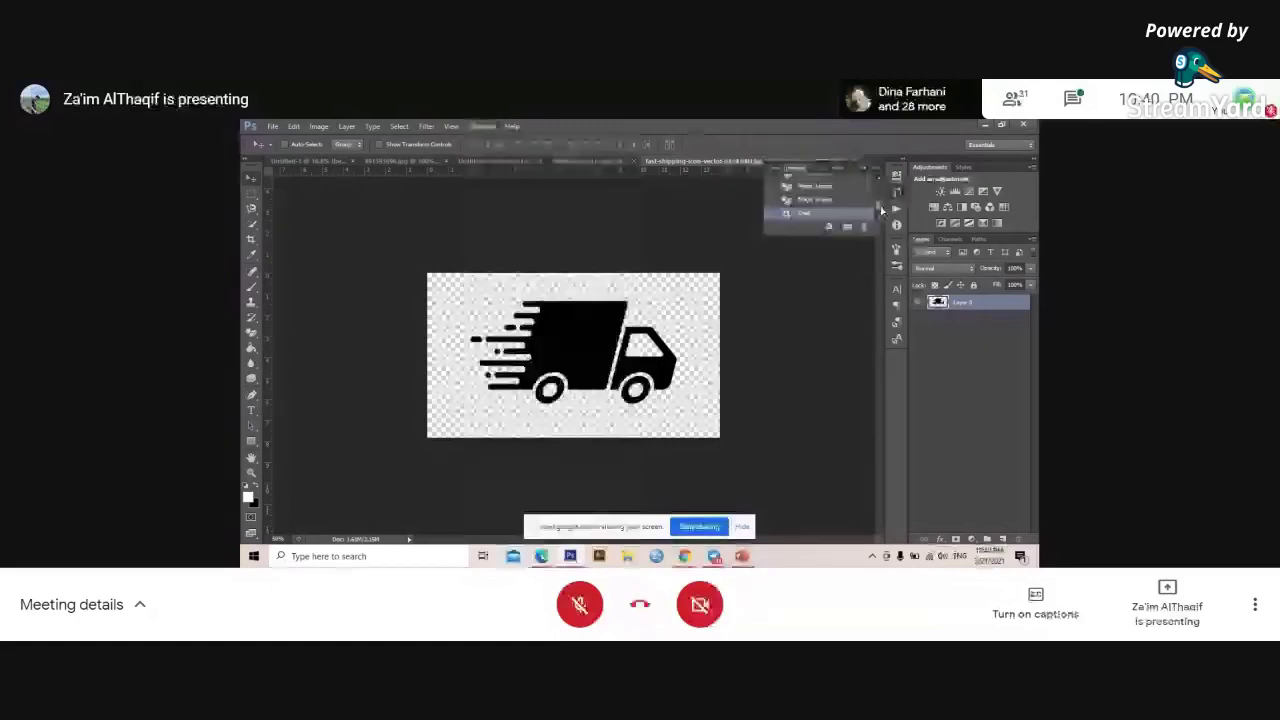
- Step back through the history past the crop and Magic Eraser states to Open, and redo everything up to the crop
click(840, 201)
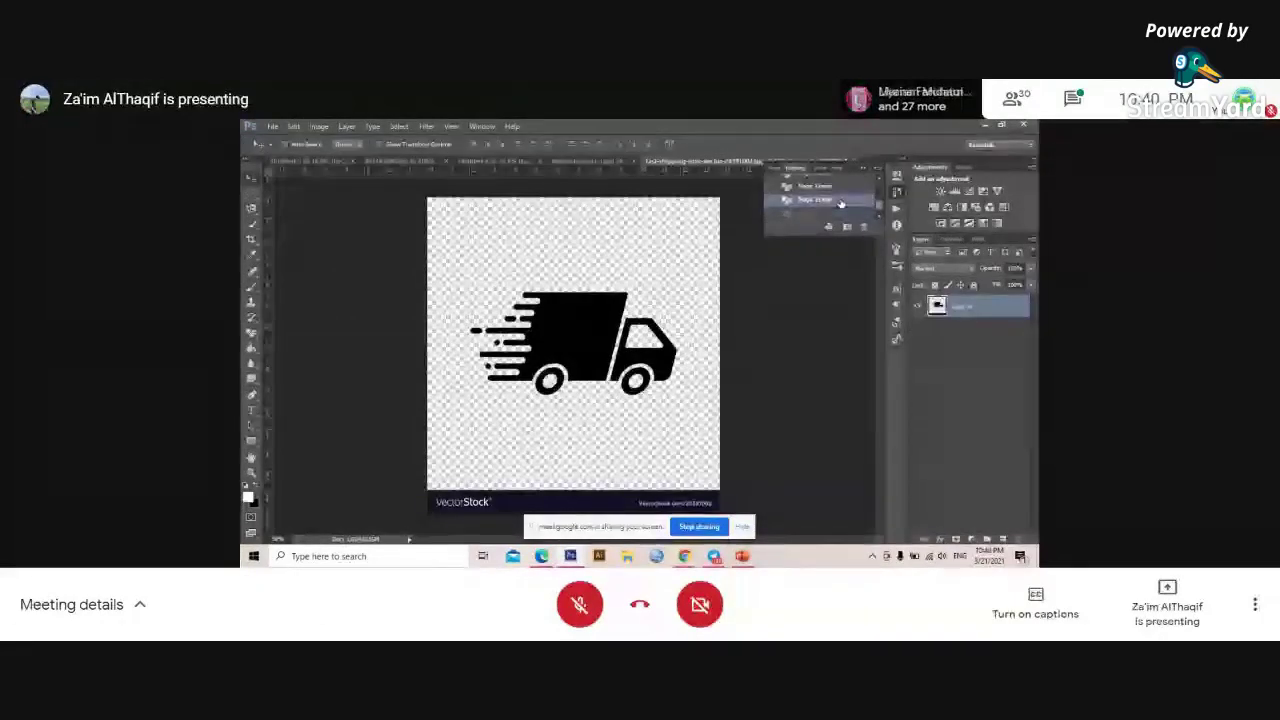
scroll(845, 205, up, 2)
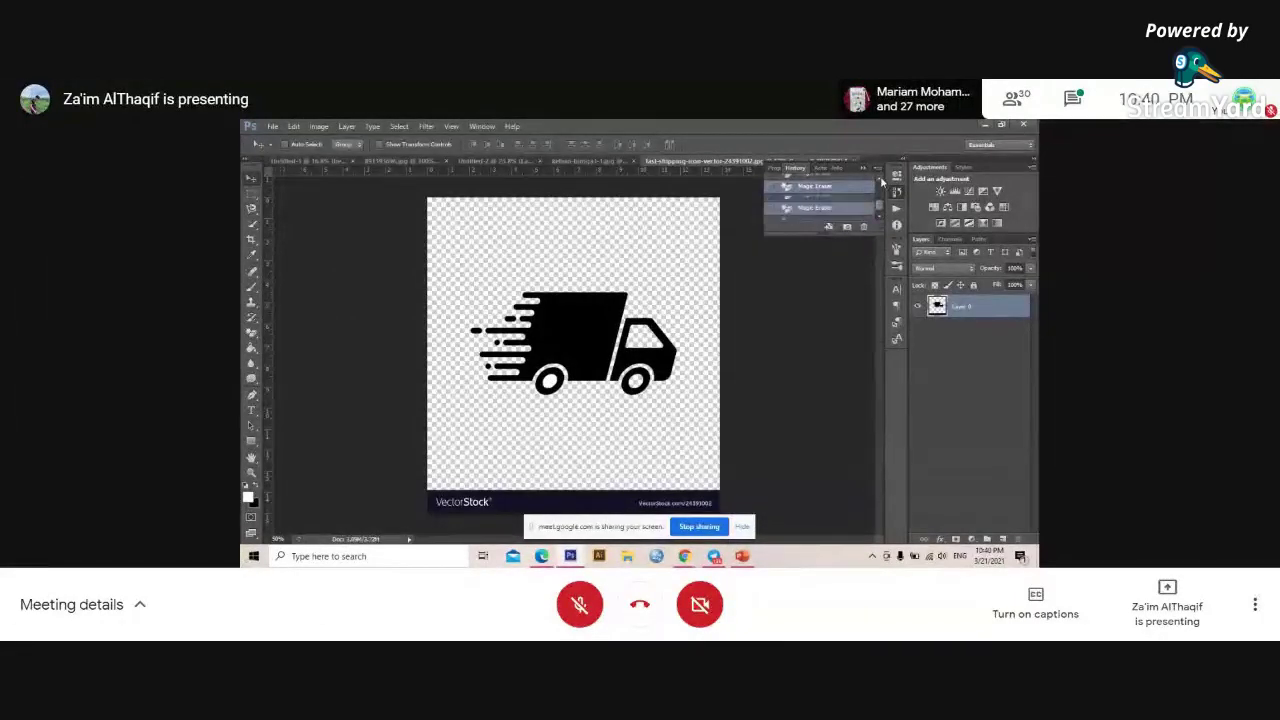
click(834, 214)
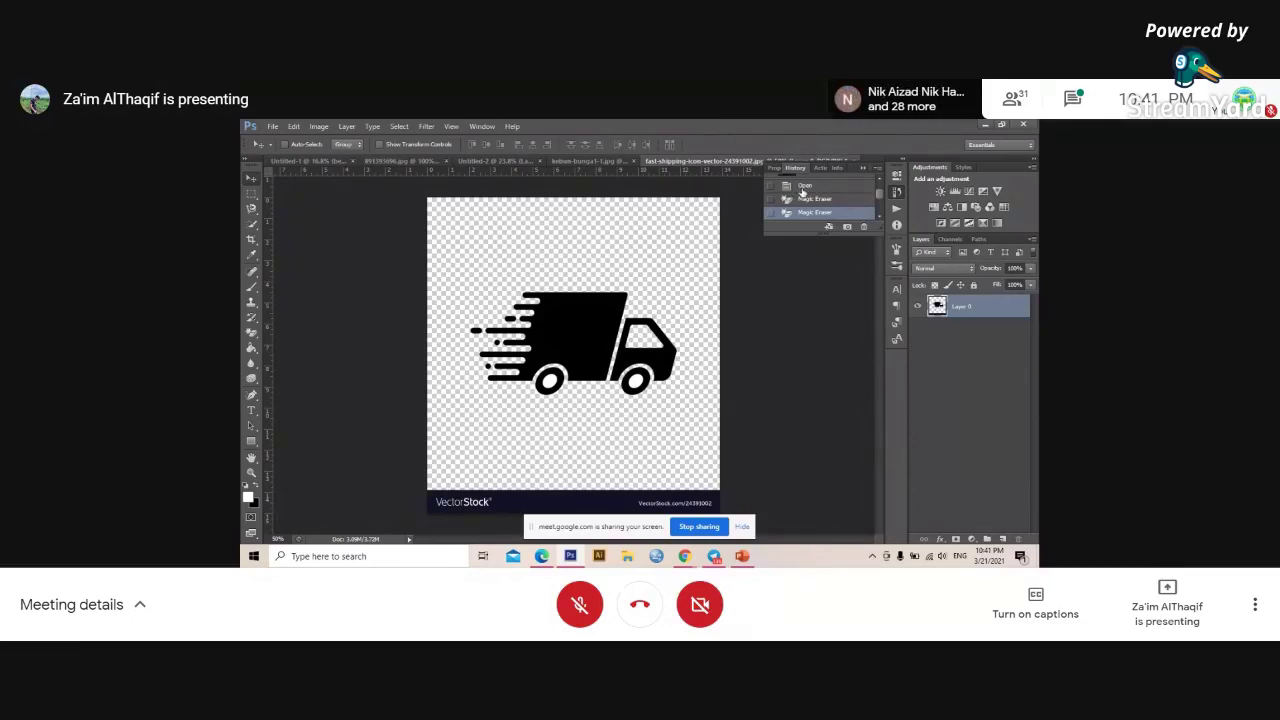
click(802, 188)
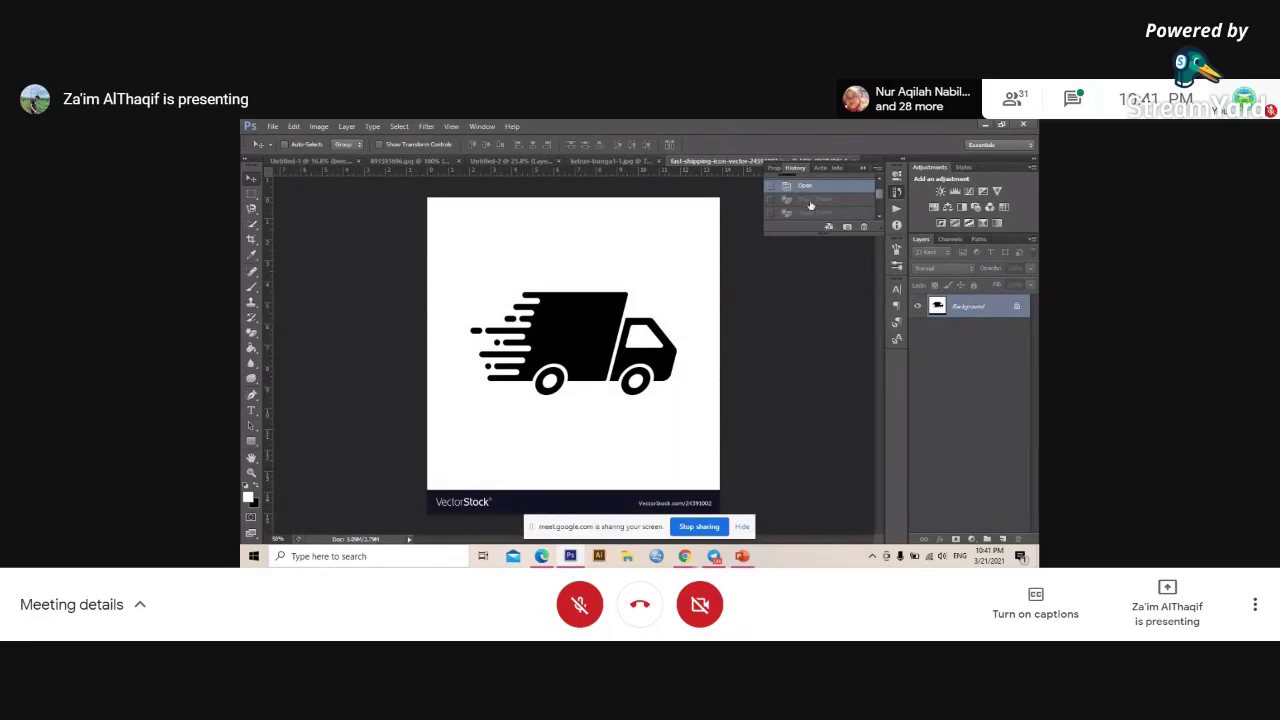
key(ctrl+shift+z)
key(ctrl+shift+z)
key(ctrl+shift+z)
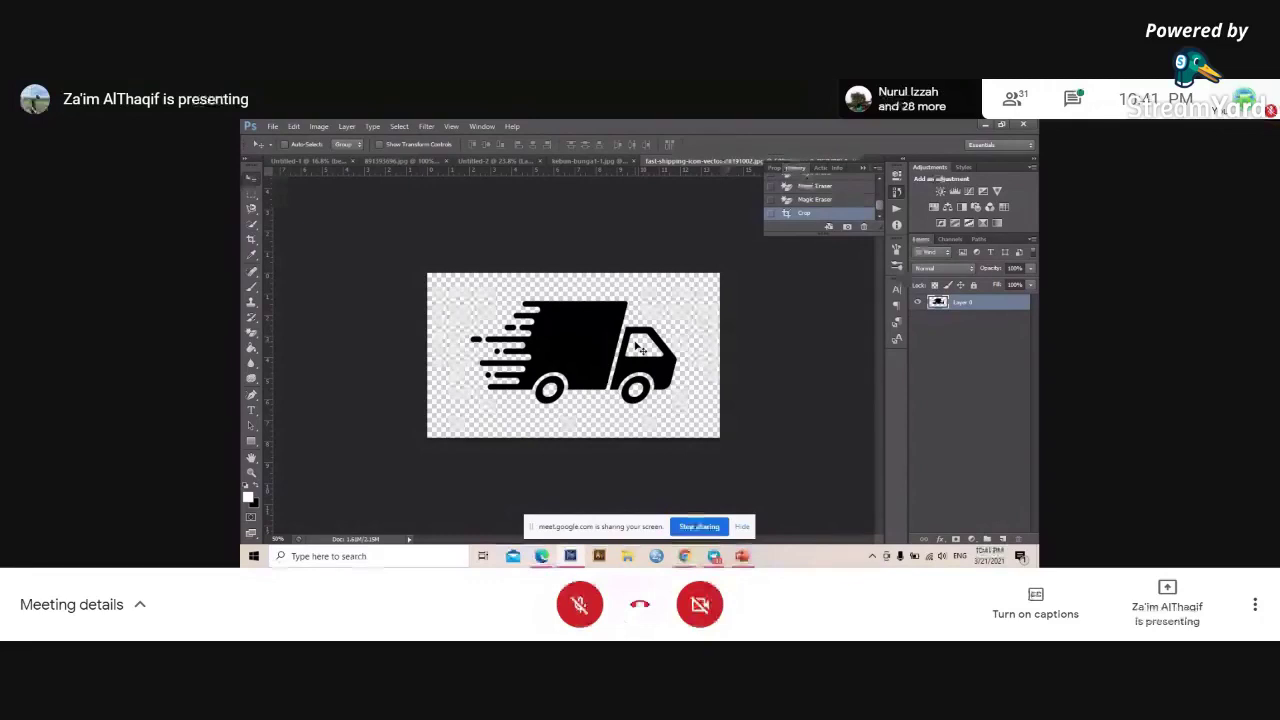
- Revert the truck image to its Open state in the history and return to the Crop state
click(858, 190)
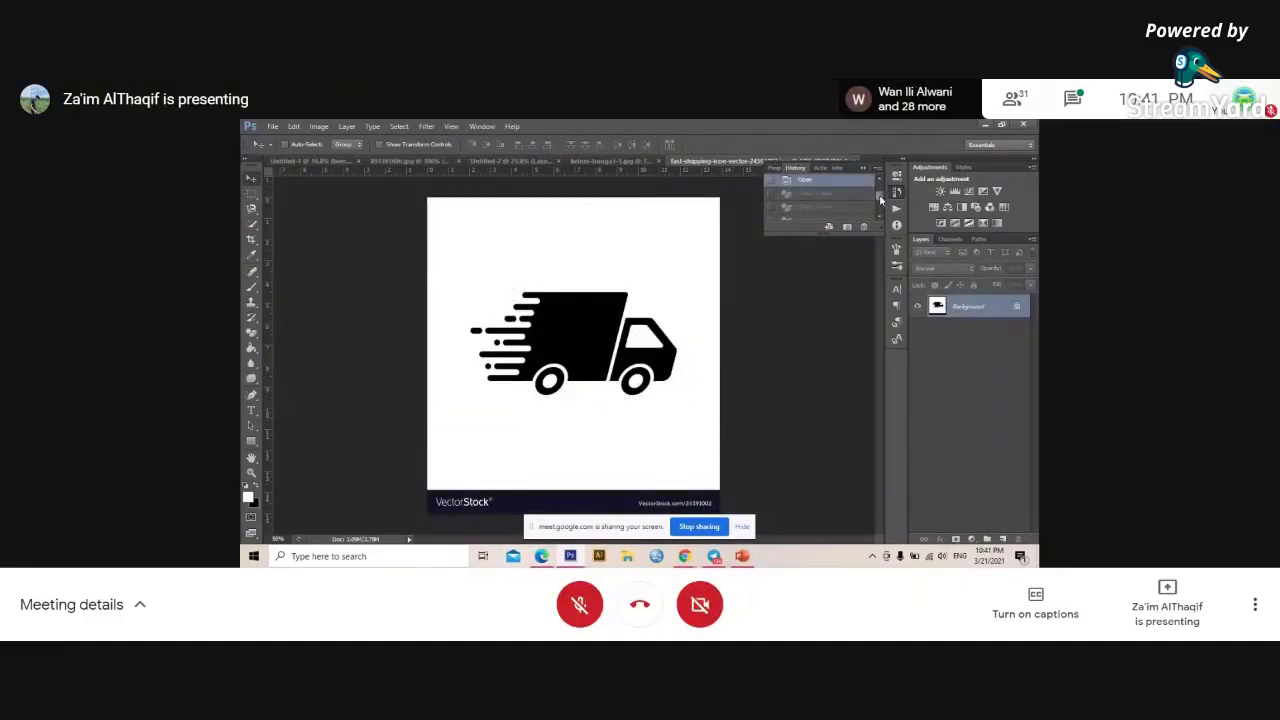
scroll(880, 200, down, 2)
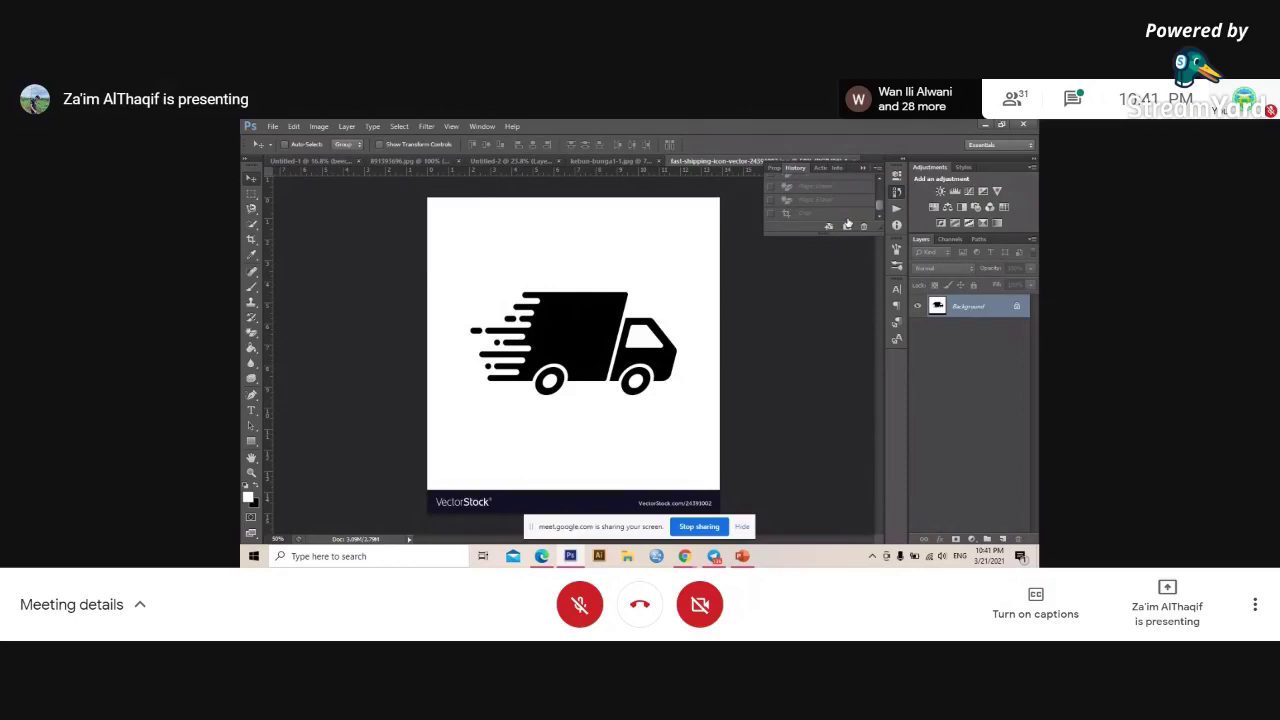
click(855, 213)
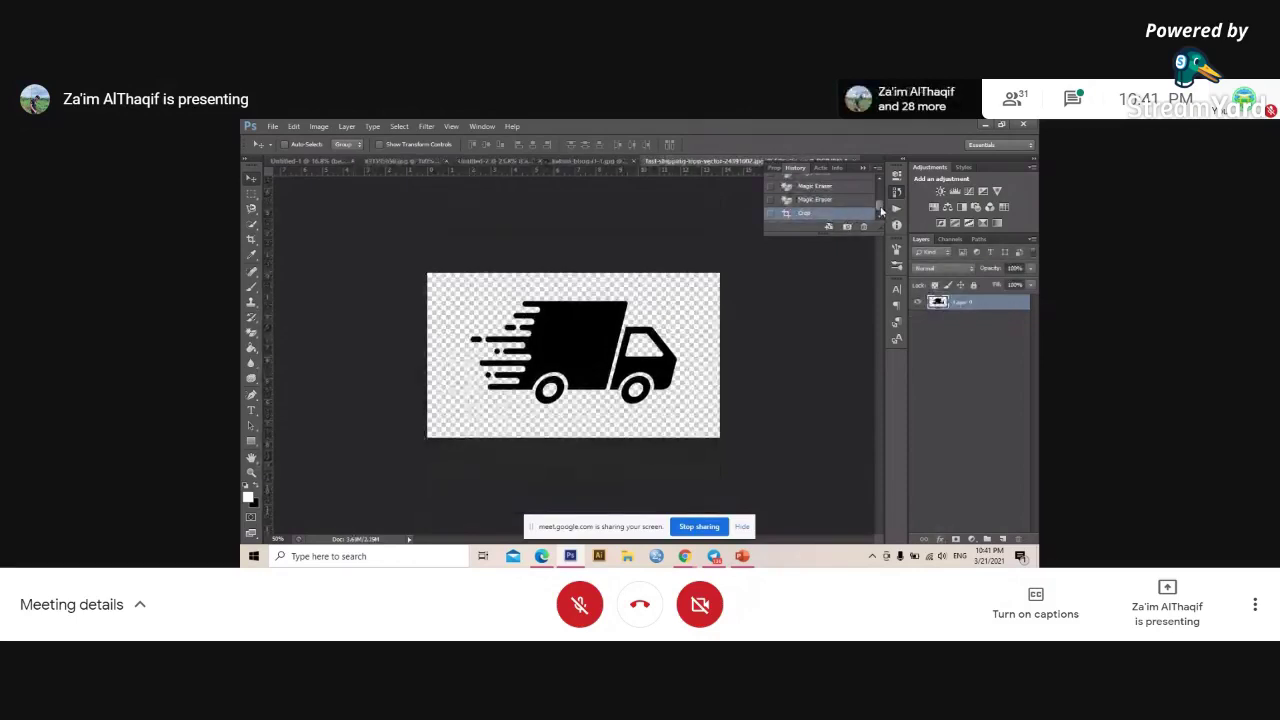
- Revert the truck image to an earlier Magic Eraser state in the history, before the crop
drag(881, 210, 883, 187)
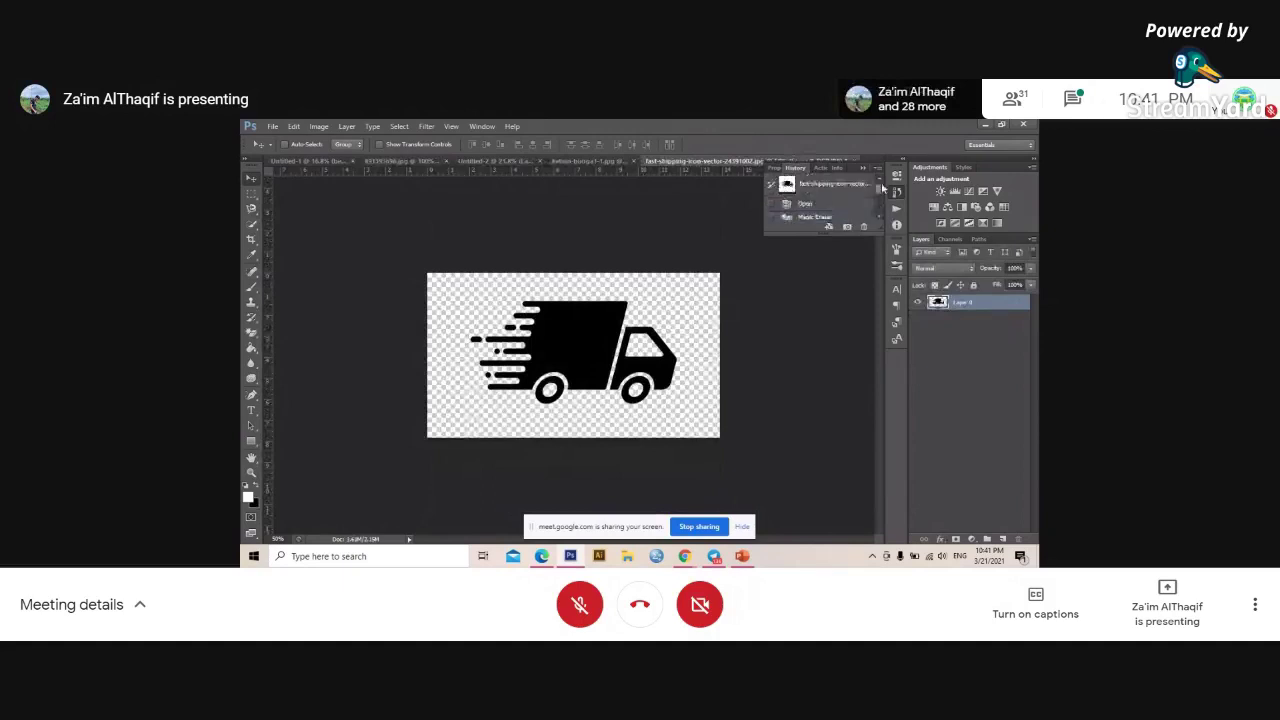
scroll(858, 200, down, 2)
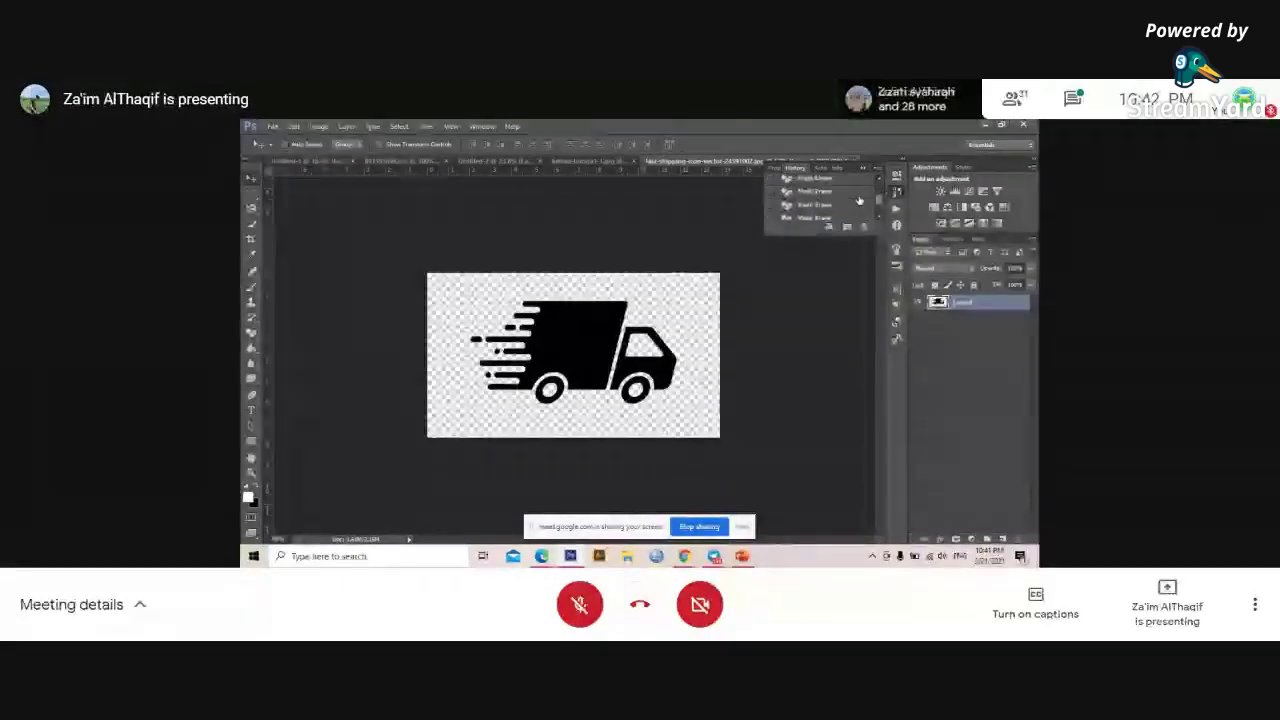
click(853, 193)
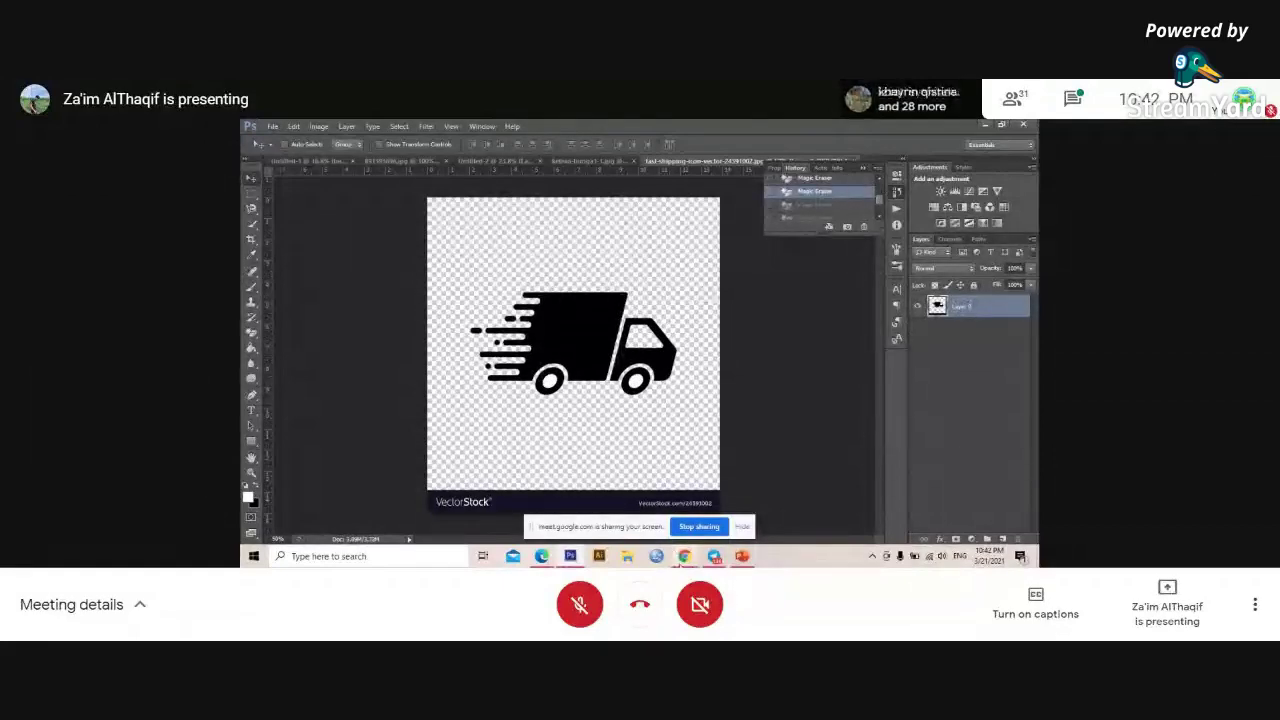
- Check the Google Meet chat, switch to the PowerPoint presentation and start the slide show from slide 19
mouse_move(684, 556)
click(645, 515)
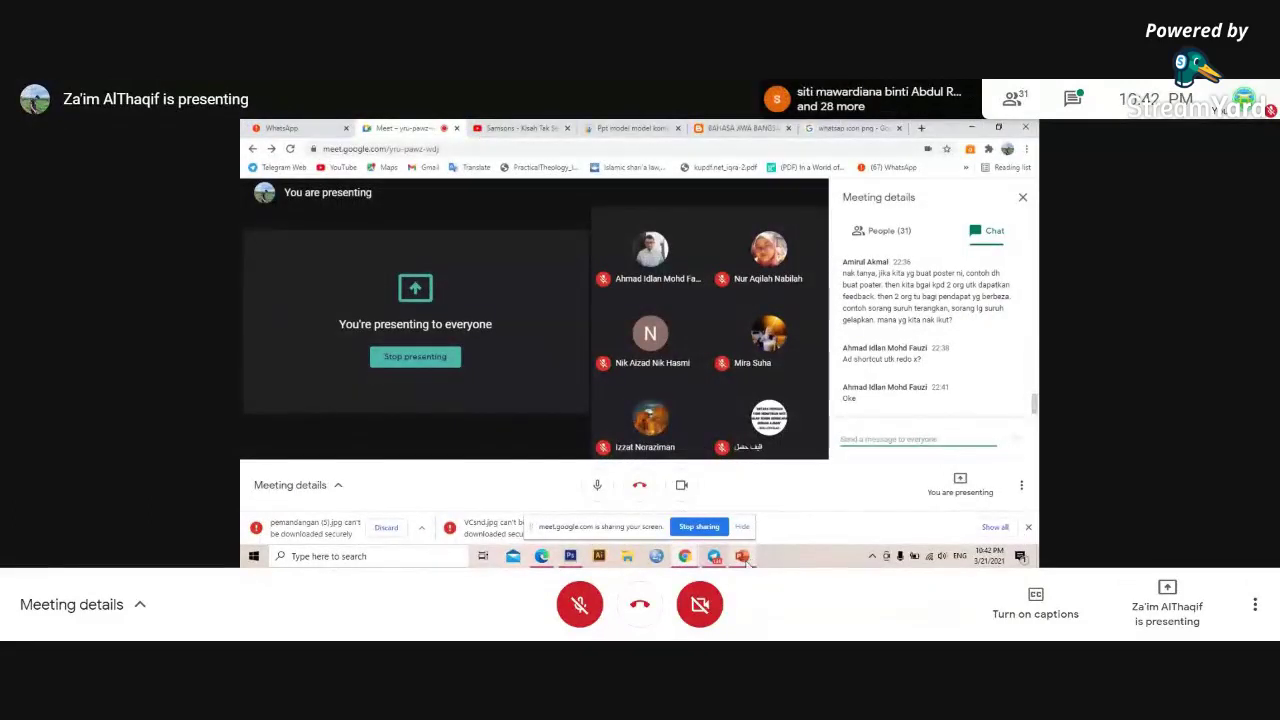
click(742, 556)
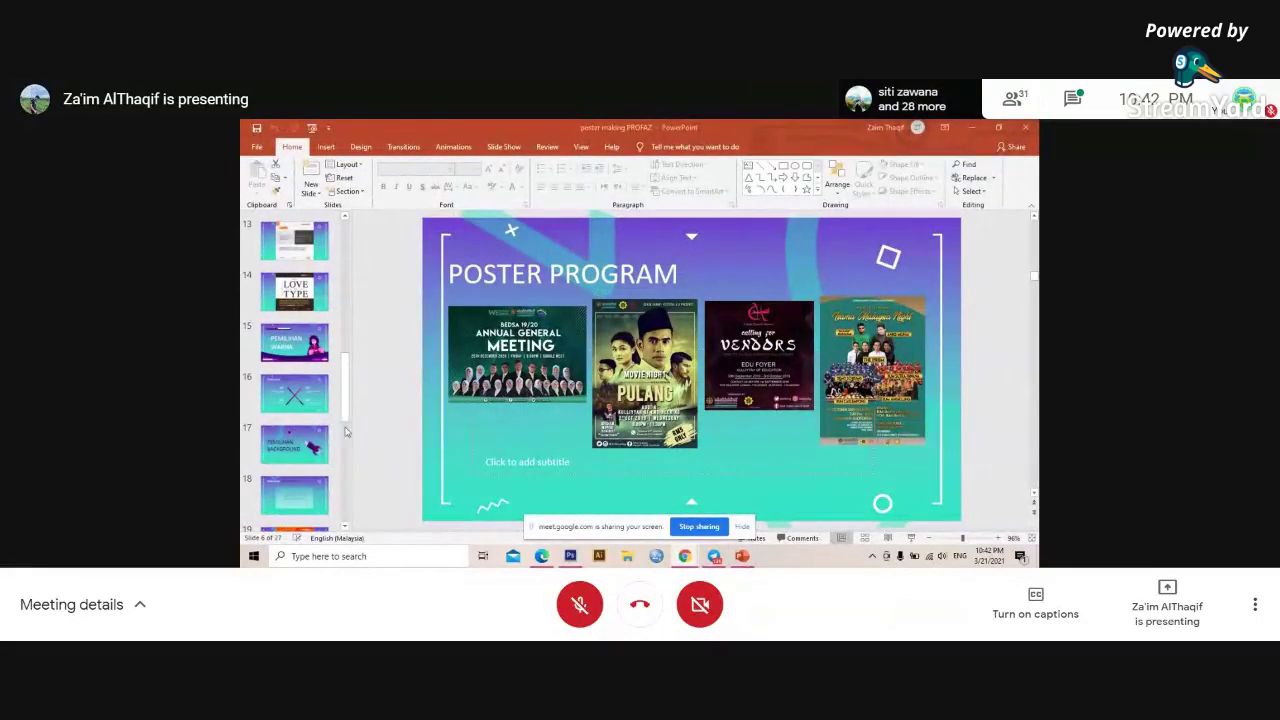
scroll(345, 471, down, 1)
scroll(345, 471, down, 3)
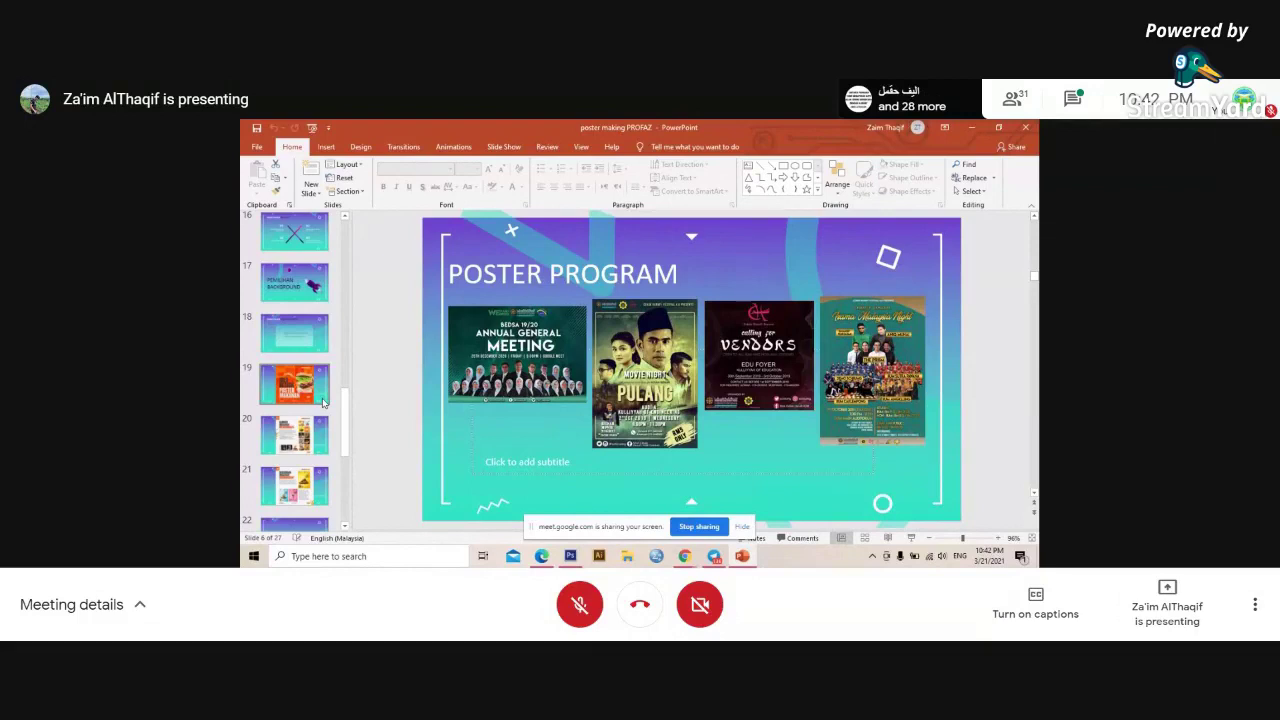
click(323, 402)
key(shift+F5)
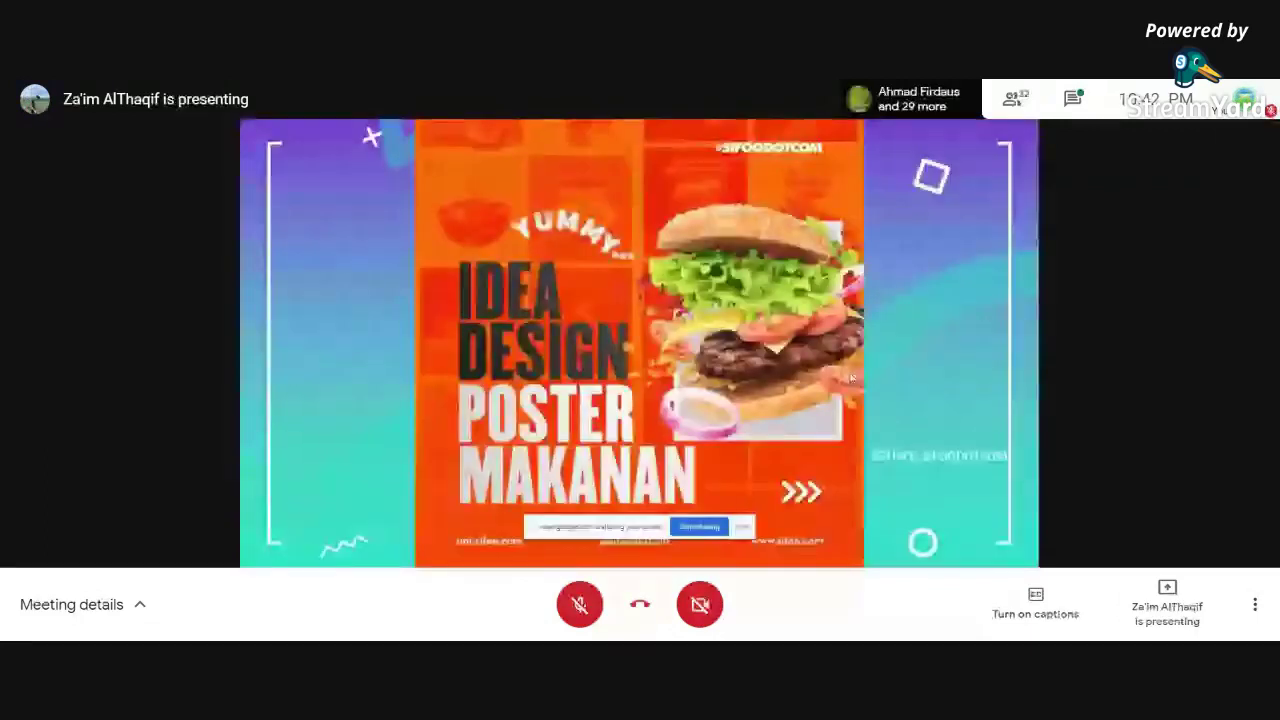